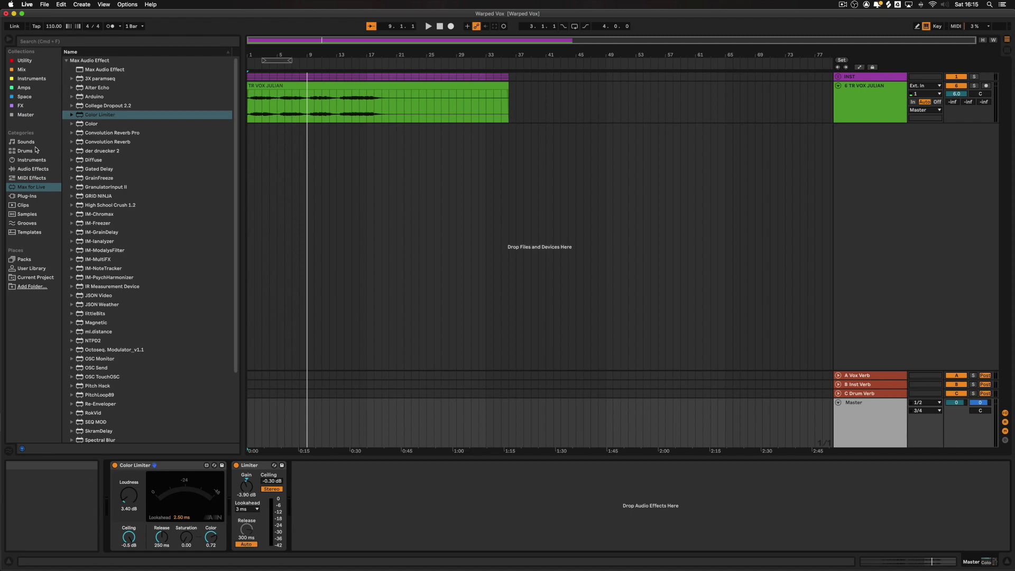
- Add the Beat Repeat audio effect to the TR VOX JULIAN track and set its output mode to Ins
click(33, 169)
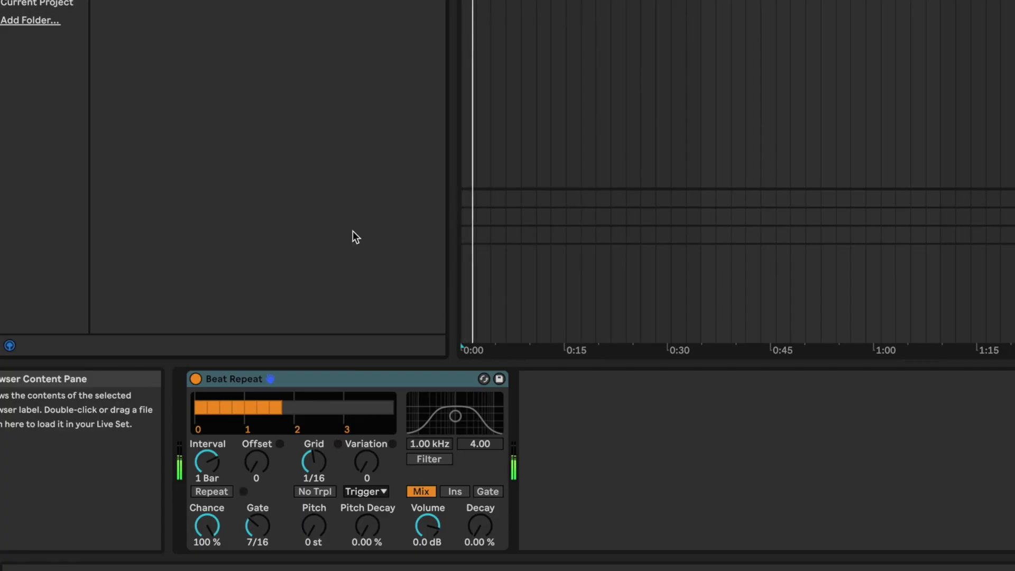
click(458, 491)
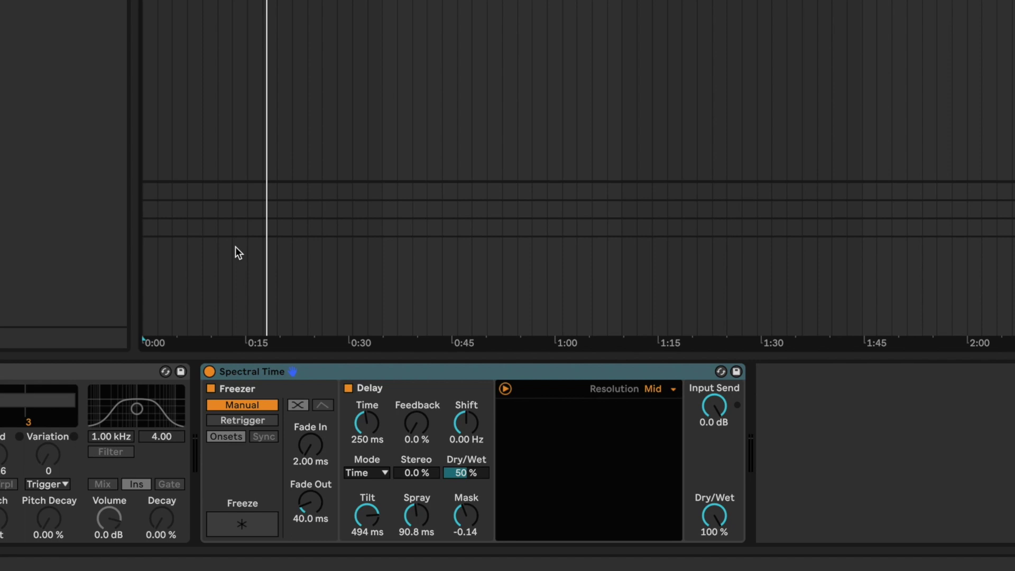
- Set Spectral Time's delay to 432 ms, feedback to 42 %, shift to 7.39 Hz, stereo to 100 %, tilt to 1.77 s and spray to 294 ms
mouse_move(431, 514)
mouse_down()
mouse_move(430, 496)
mouse_move(430, 513)
mouse_up()
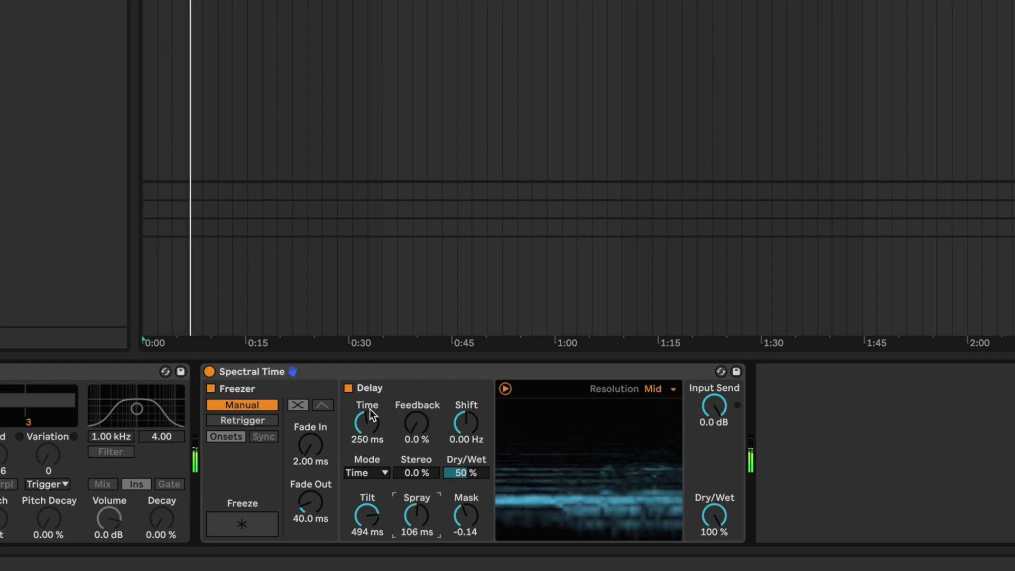
mouse_move(367, 423)
mouse_down()
mouse_move(367, 407)
mouse_move(367, 422)
mouse_move(417, 415)
mouse_move(417, 406)
mouse_move(466, 412)
mouse_move(467, 423)
mouse_up()
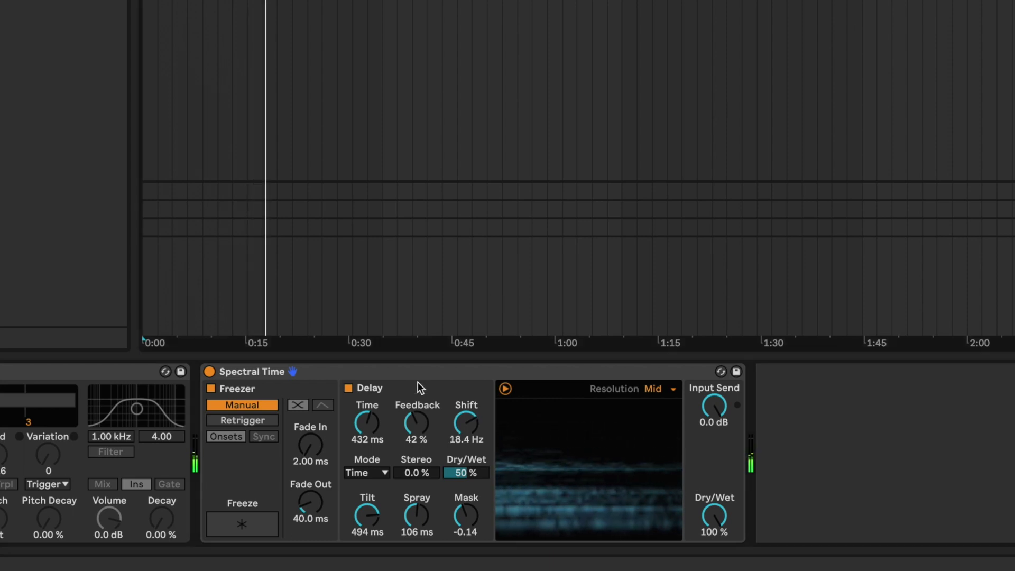
mouse_move(467, 420)
mouse_down()
mouse_move(467, 407)
mouse_move(467, 421)
mouse_up()
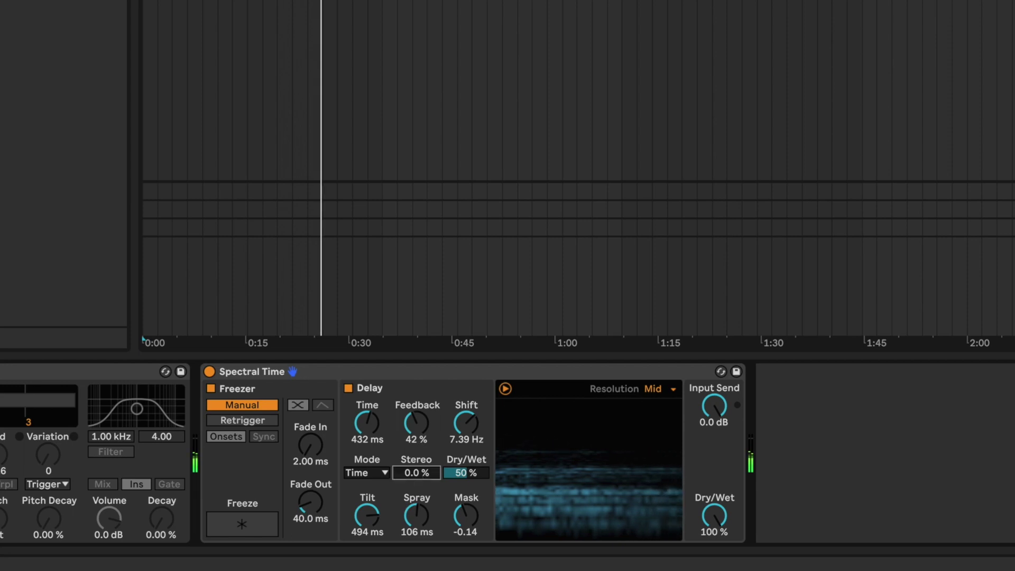
mouse_move(373, 507)
mouse_down()
mouse_move(373, 522)
mouse_move(373, 502)
mouse_move(425, 506)
mouse_move(420, 519)
mouse_up()
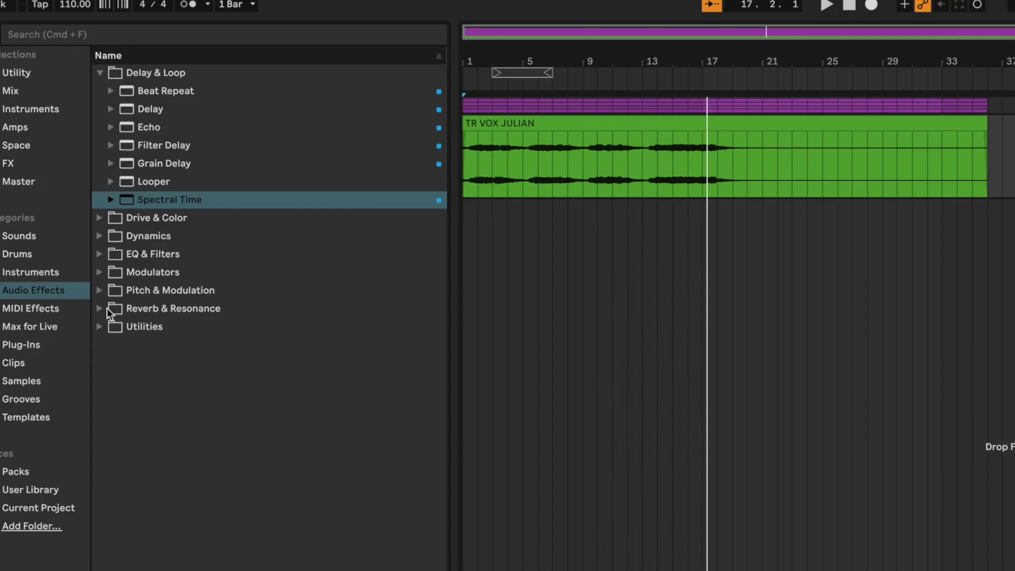
- Add Spectral Resonator to the vocal track and set its frequency to 63.7 Hz, decay to 1.25 s and modulation to Chorus
click(103, 307)
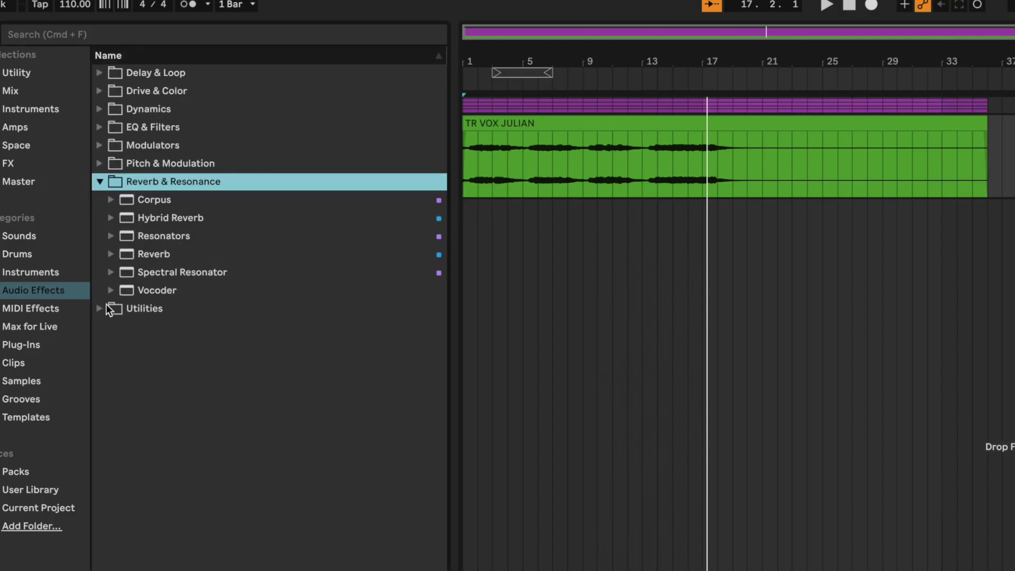
drag(180, 270, 227, 302)
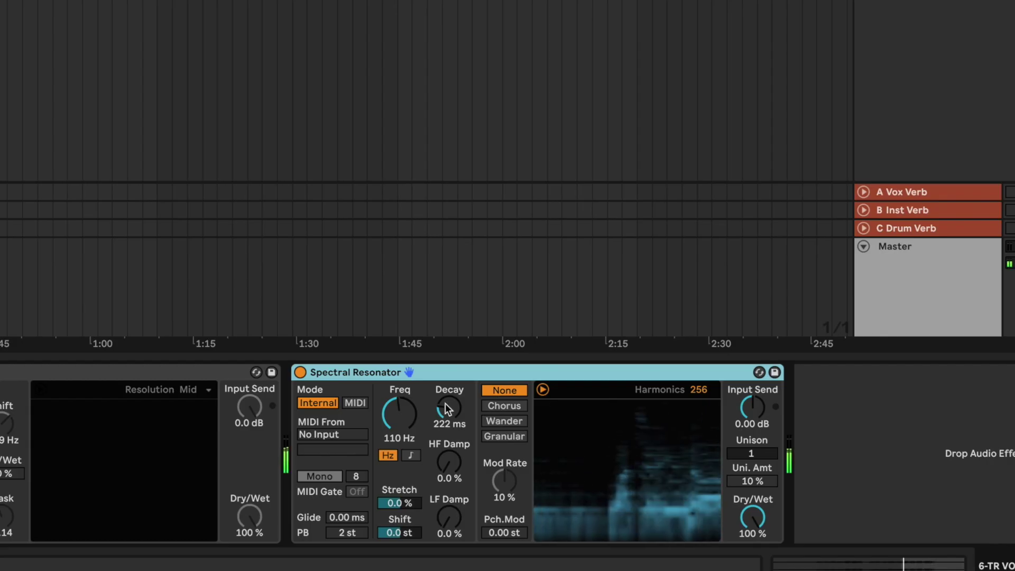
drag(399, 414, 399, 405)
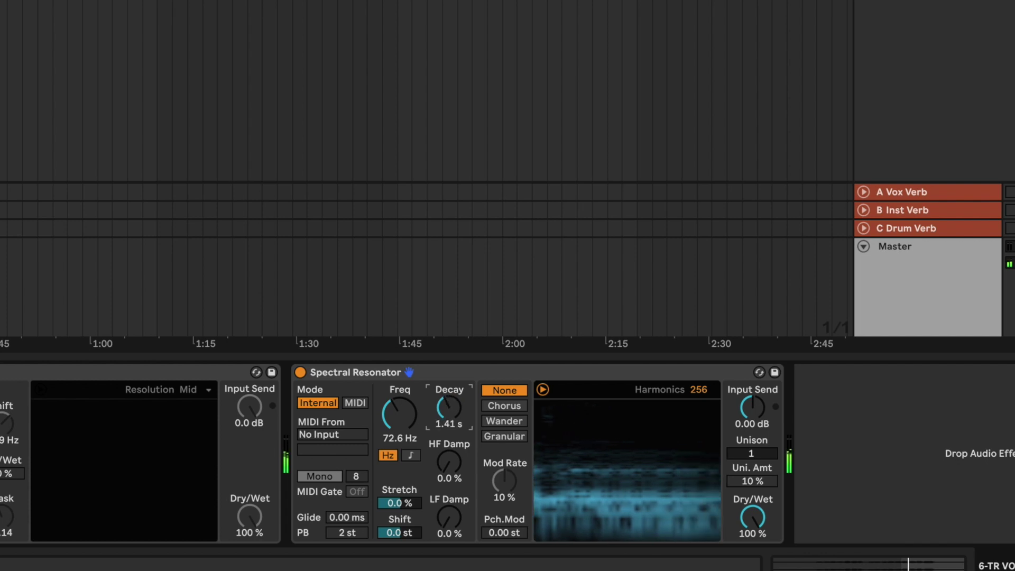
click(499, 403)
drag(399, 414, 399, 381)
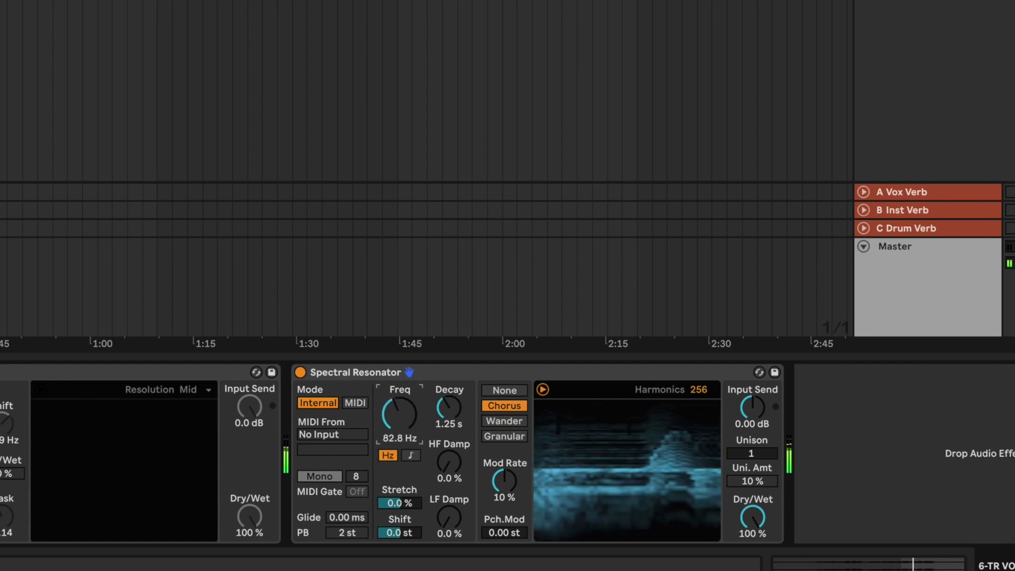
drag(413, 416, 414, 423)
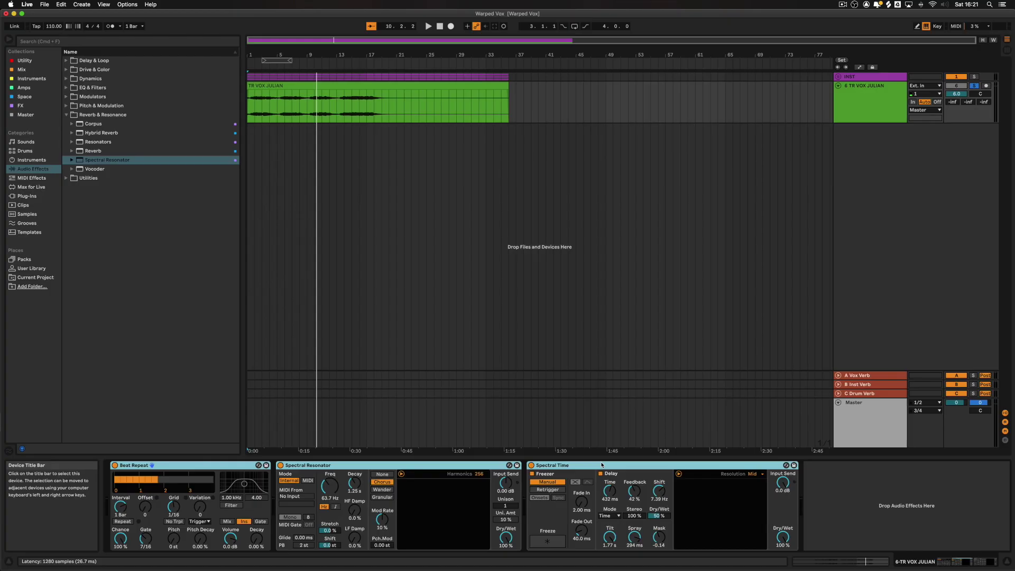
- Group Beat Repeat, Spectral Resonator and Spectral Time into an Audio Effect Rack and show its macro controls
key(super+g)
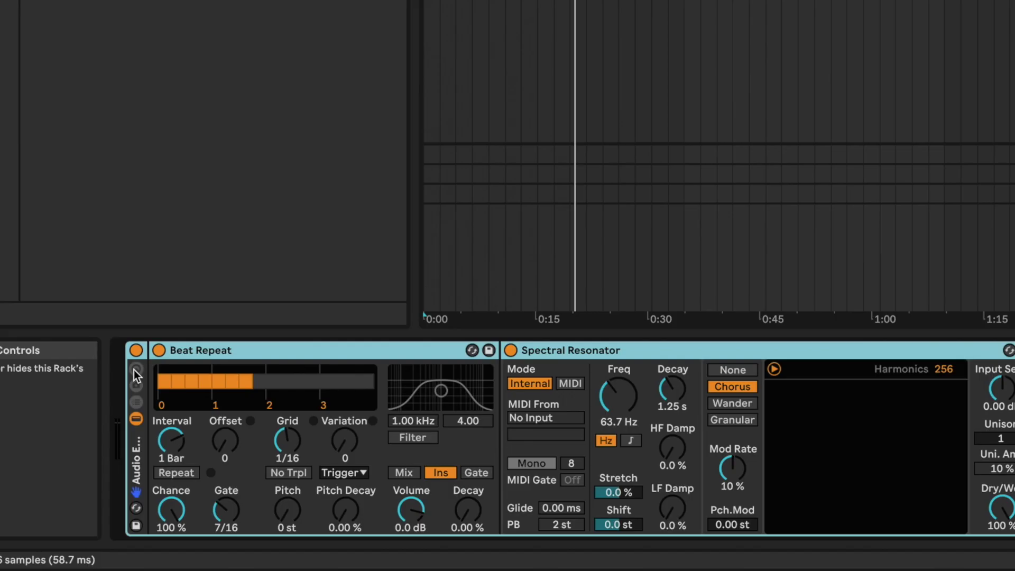
key(ctrl+g)
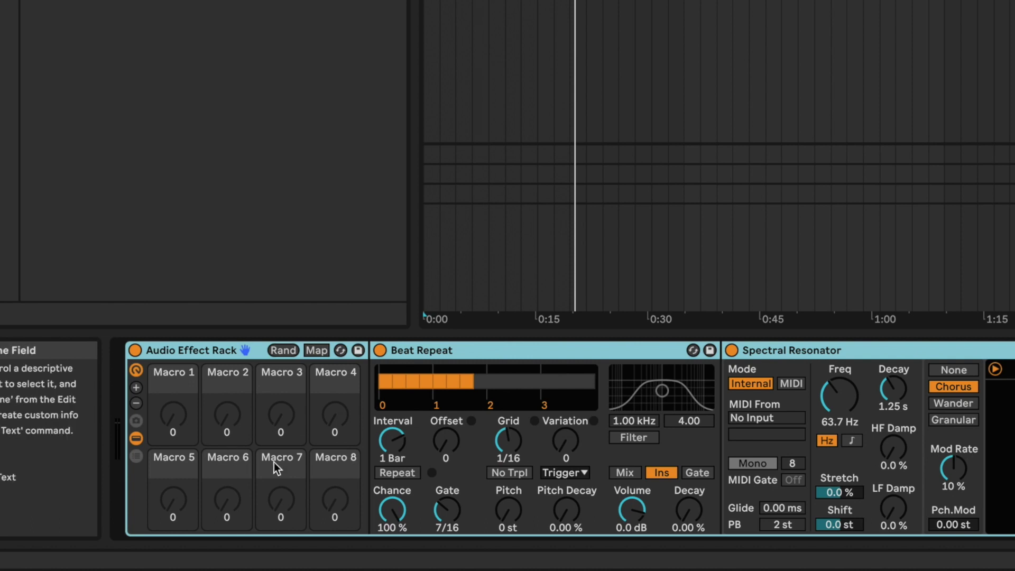
click(128, 373)
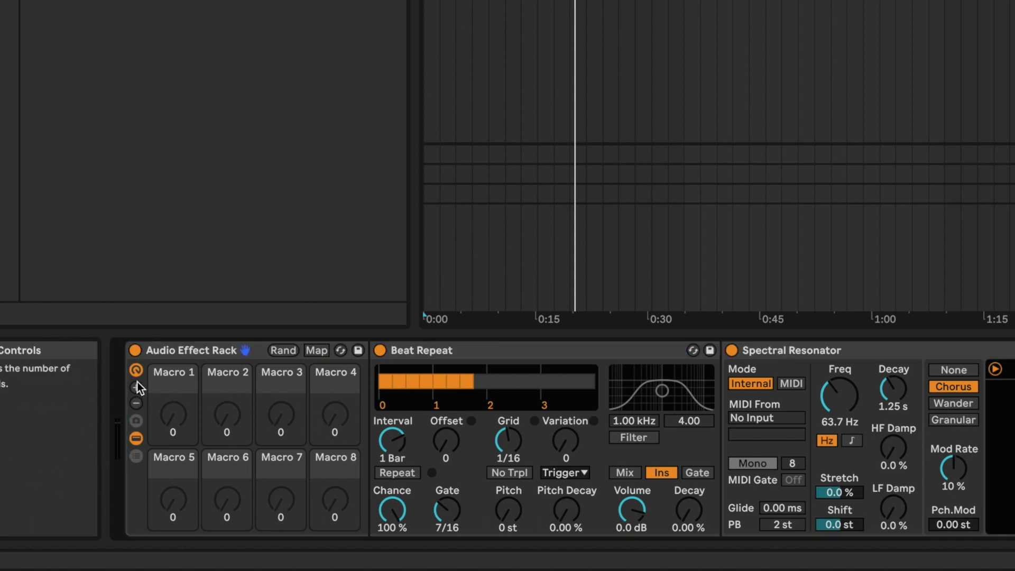
- Raise the rack's number of macro controls to 12, and reduce it to a single macro
click(137, 387)
click(137, 387)
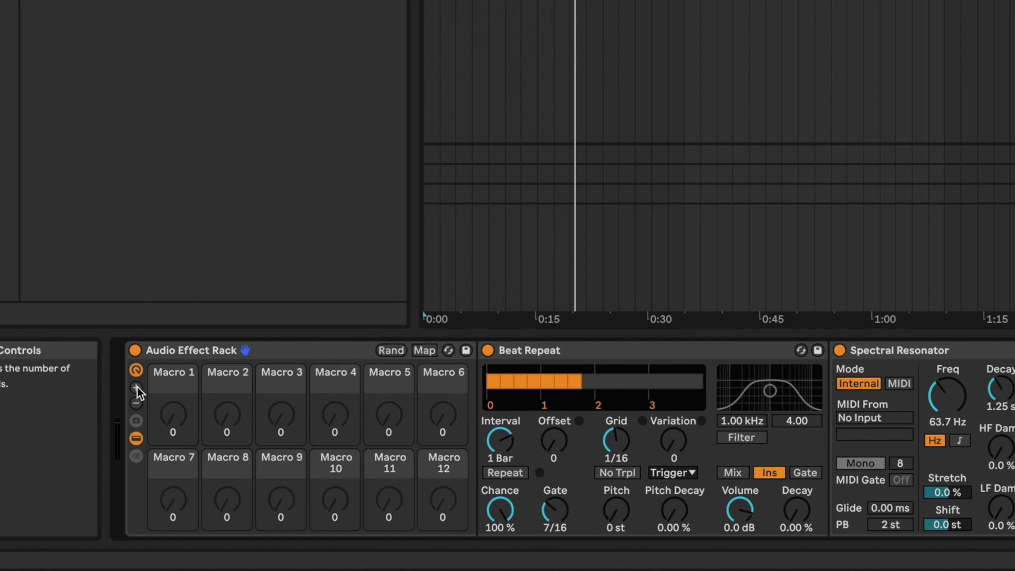
click(136, 405)
click(137, 405)
click(136, 405)
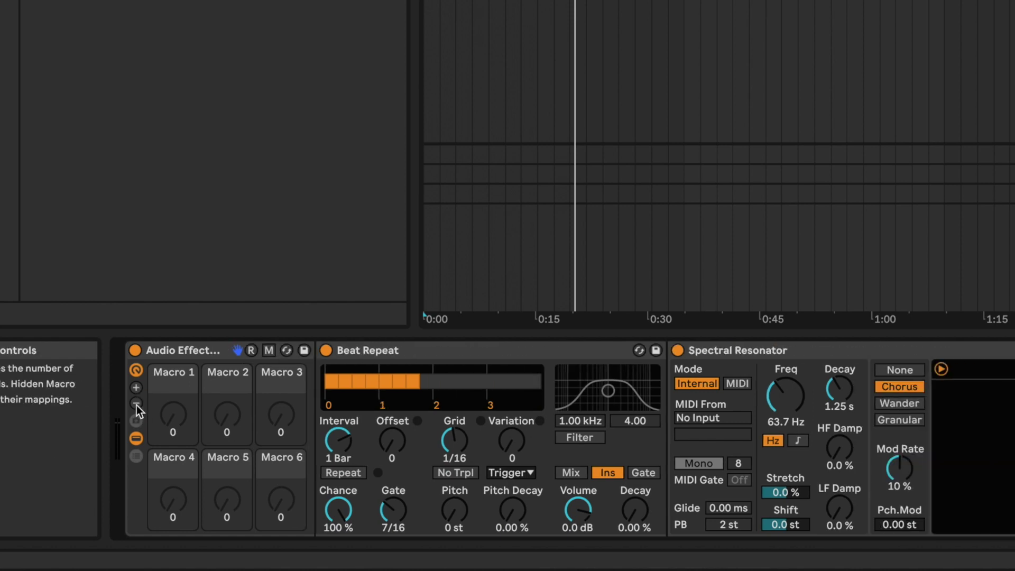
click(136, 405)
click(136, 405)
click(136, 405)
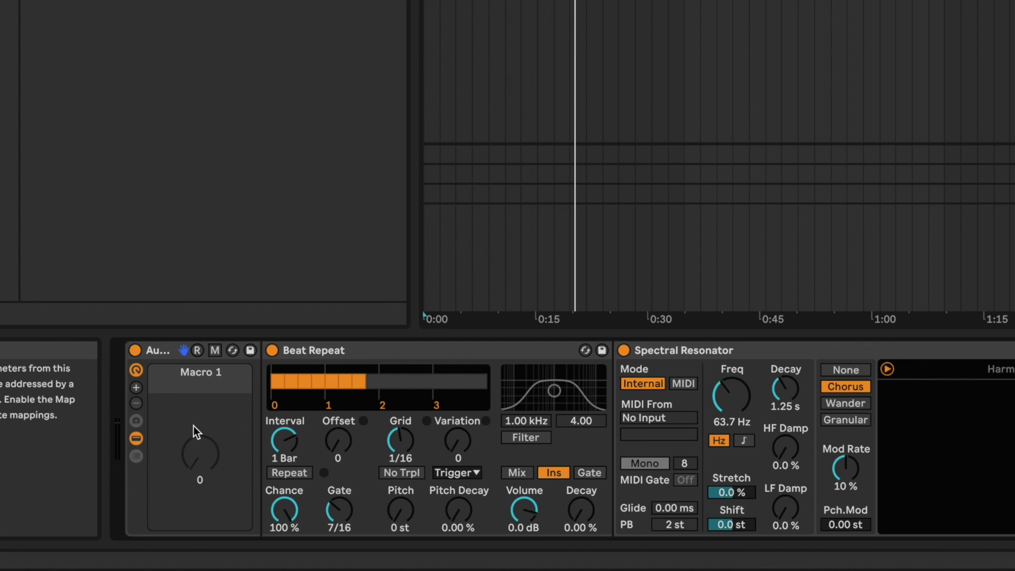
- Increase the rack to 14 macro controls and show its Macro Variations
click(136, 389)
click(137, 388)
click(137, 389)
click(137, 389)
click(136, 388)
click(137, 388)
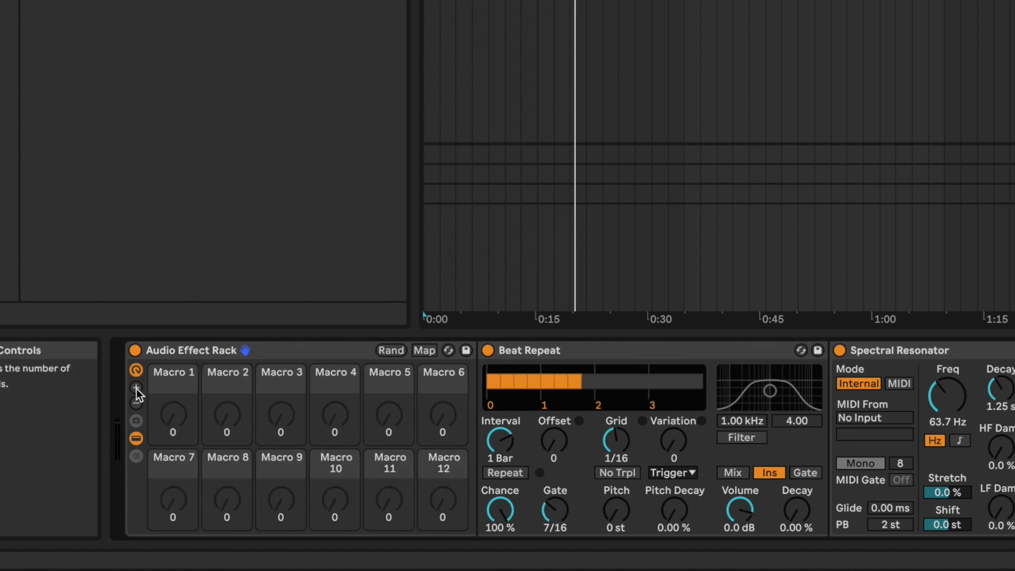
click(136, 388)
click(136, 389)
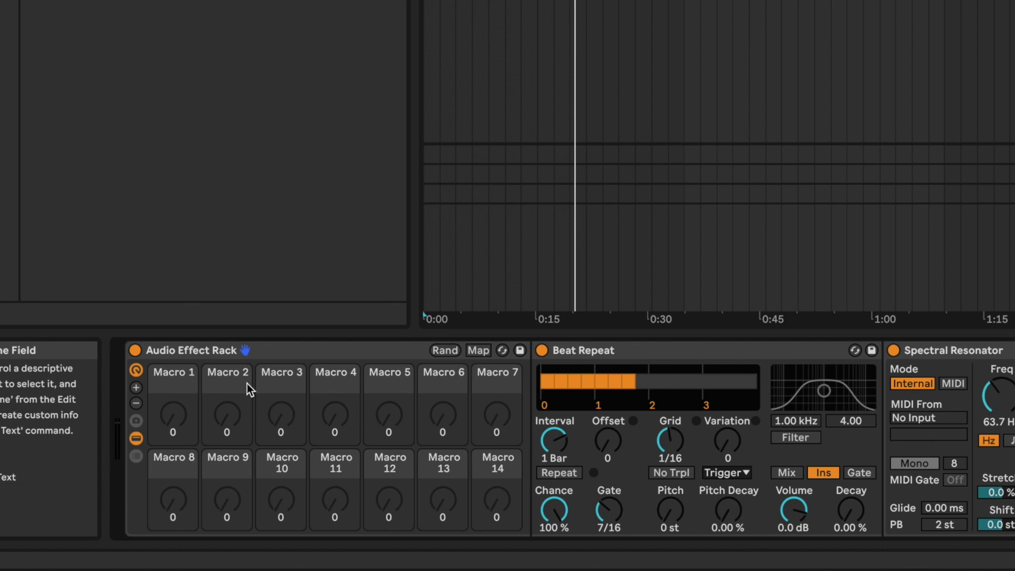
click(138, 423)
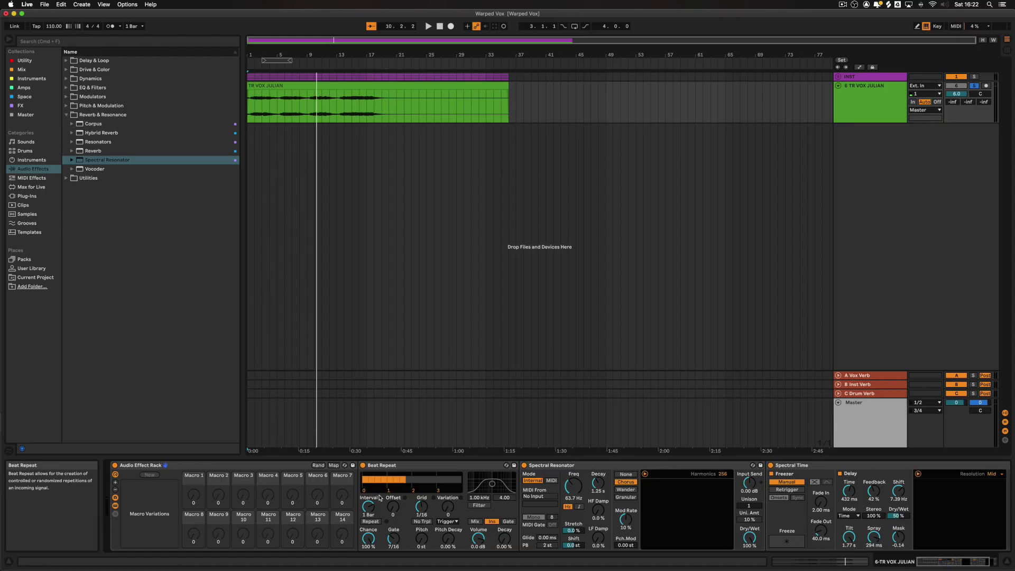
- Map Beat Repeat's Interval, Variation, Chance, Pitch and Pitch Decay to Macros 1 through 5 in that order
right_click(367, 508)
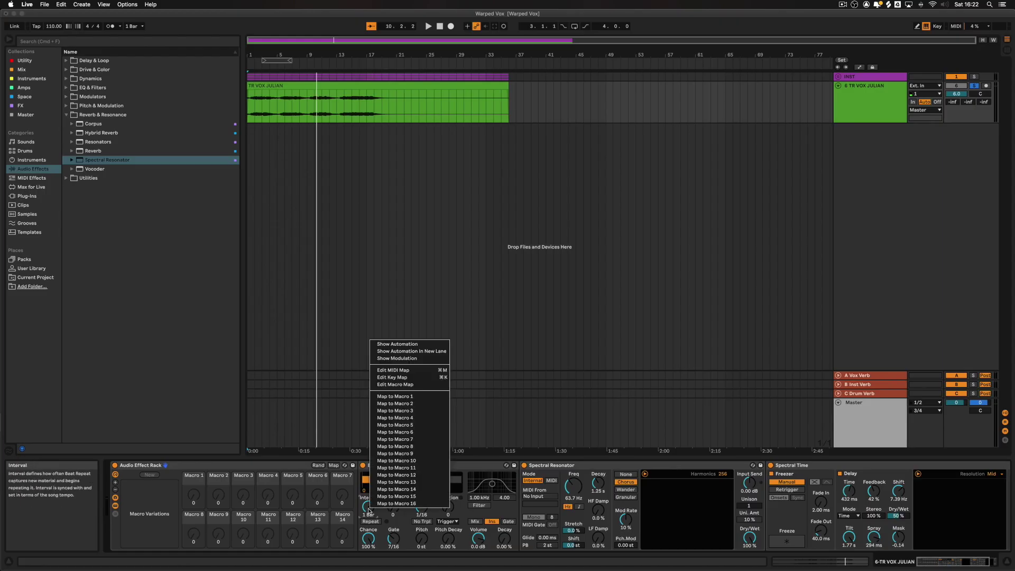
click(400, 396)
right_click(450, 506)
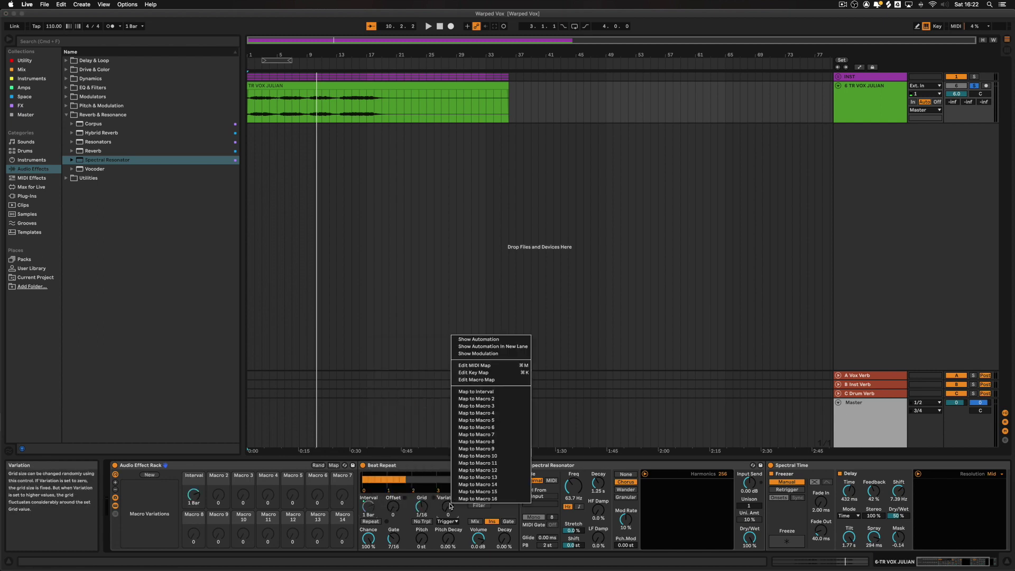
click(475, 398)
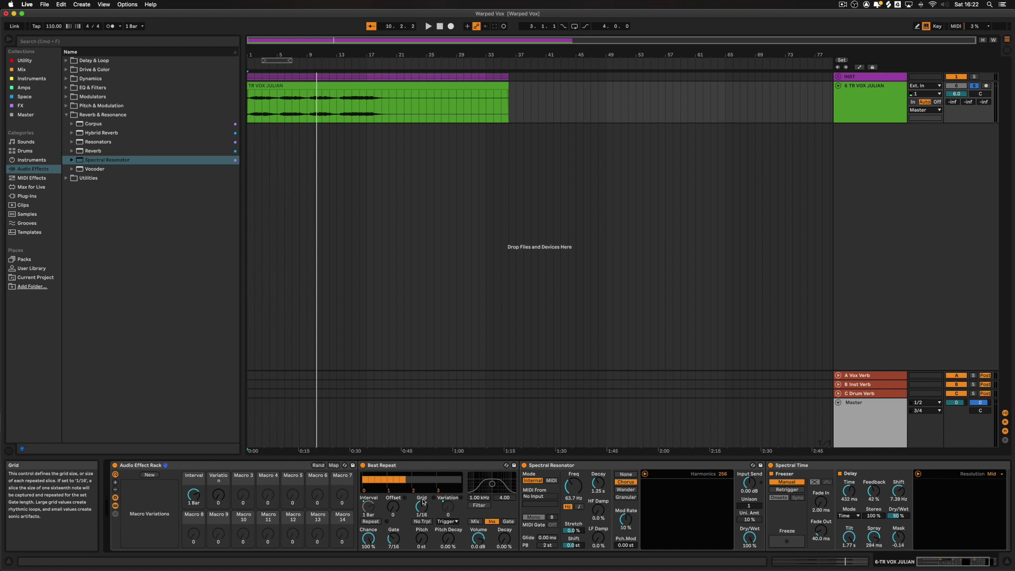
right_click(370, 537)
click(402, 446)
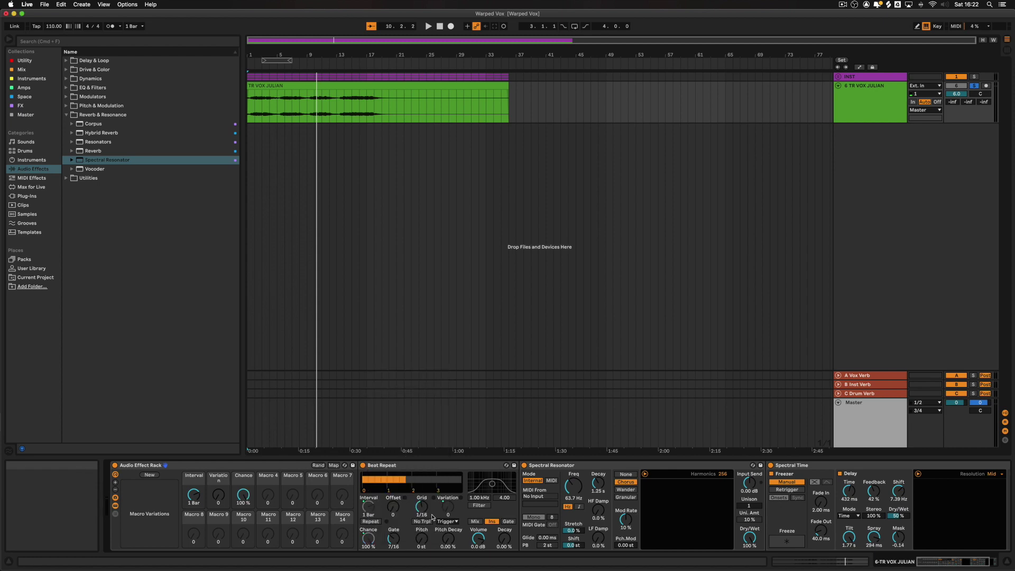
right_click(447, 539)
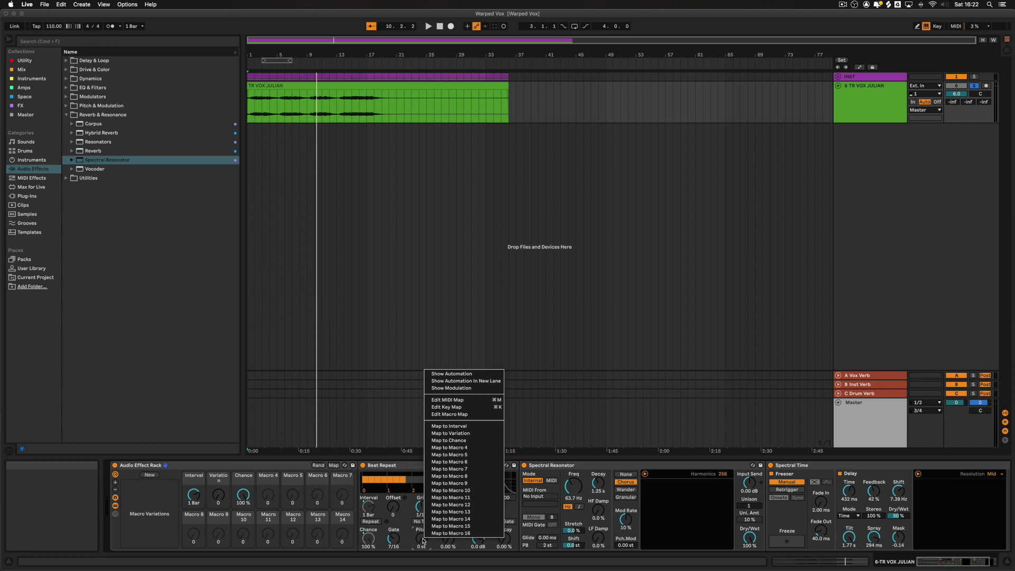
click(456, 447)
right_click(449, 539)
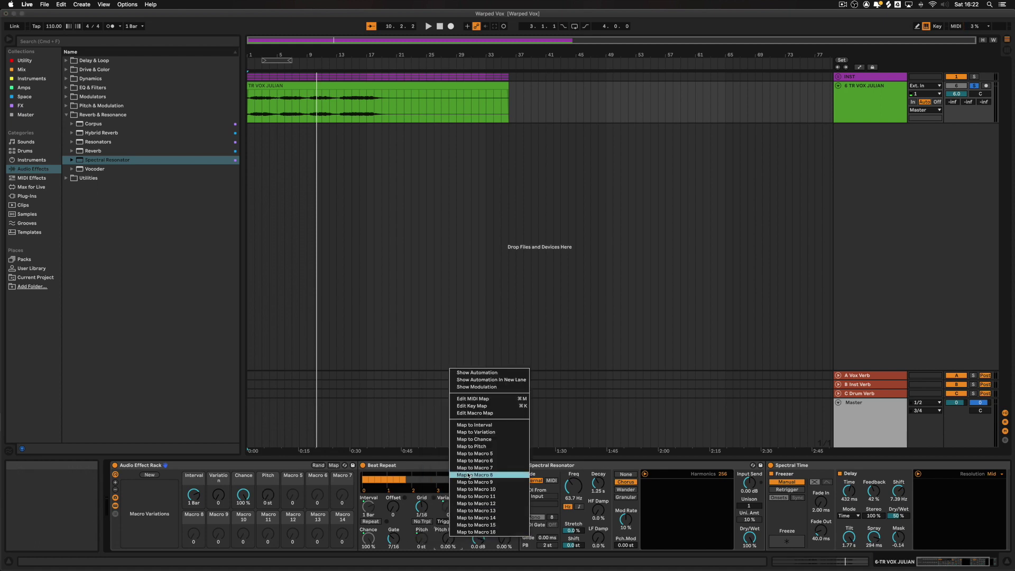
click(476, 453)
- Map Spectral Resonator's Freq, Dry/Wet and Unison to Macros 6, 7 and 8
right_click(569, 486)
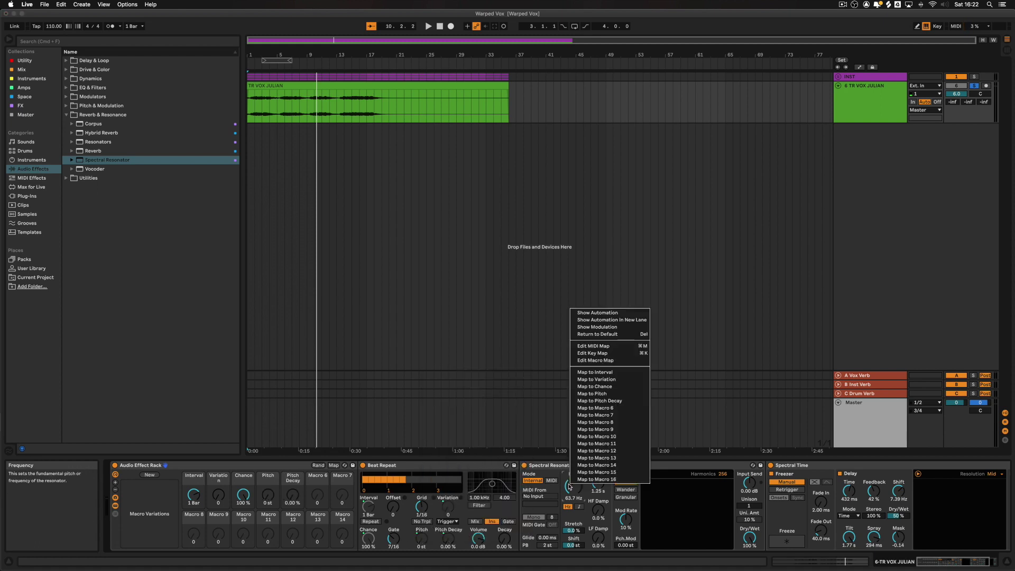
click(610, 408)
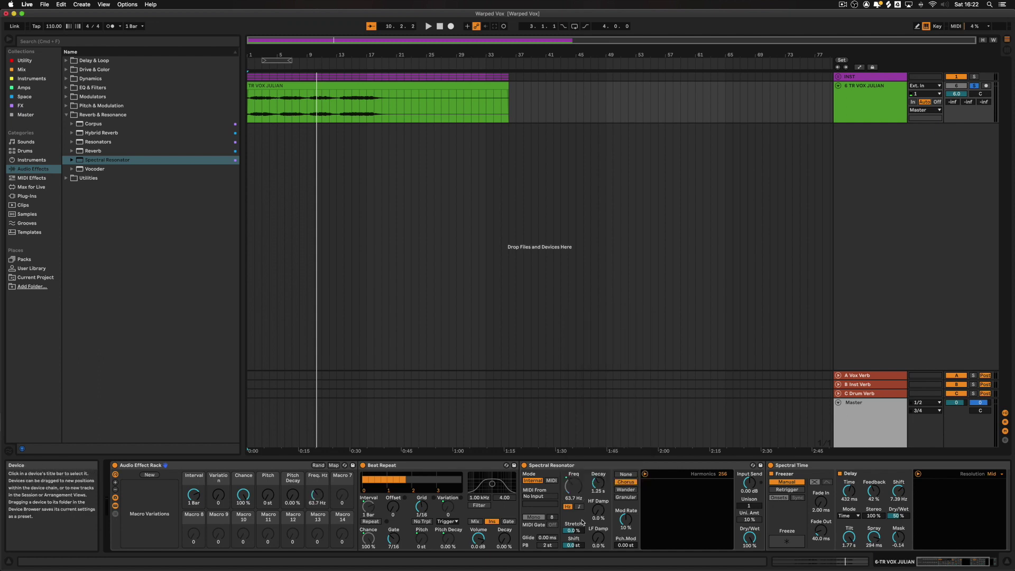
right_click(747, 539)
click(783, 467)
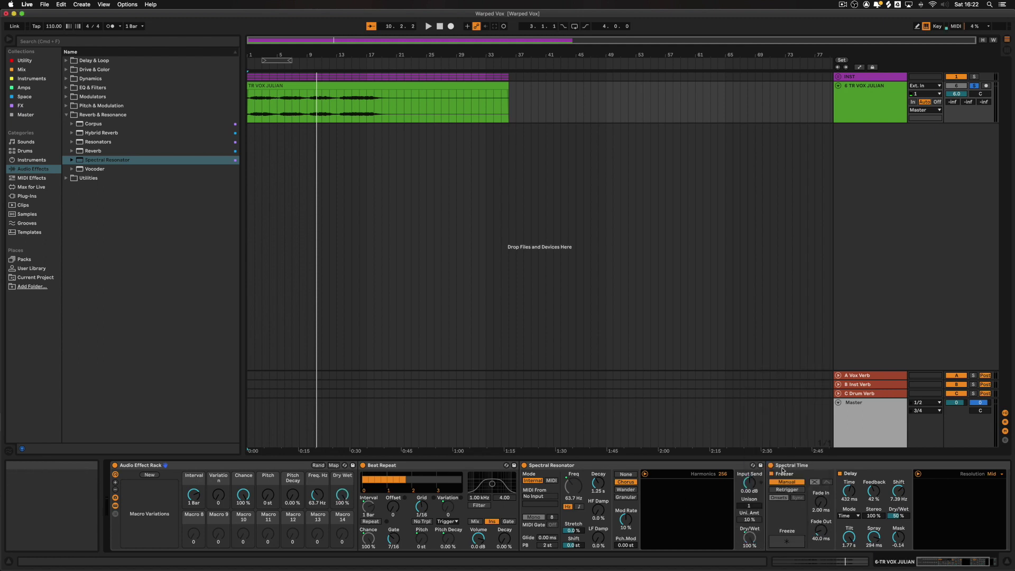
right_click(754, 509)
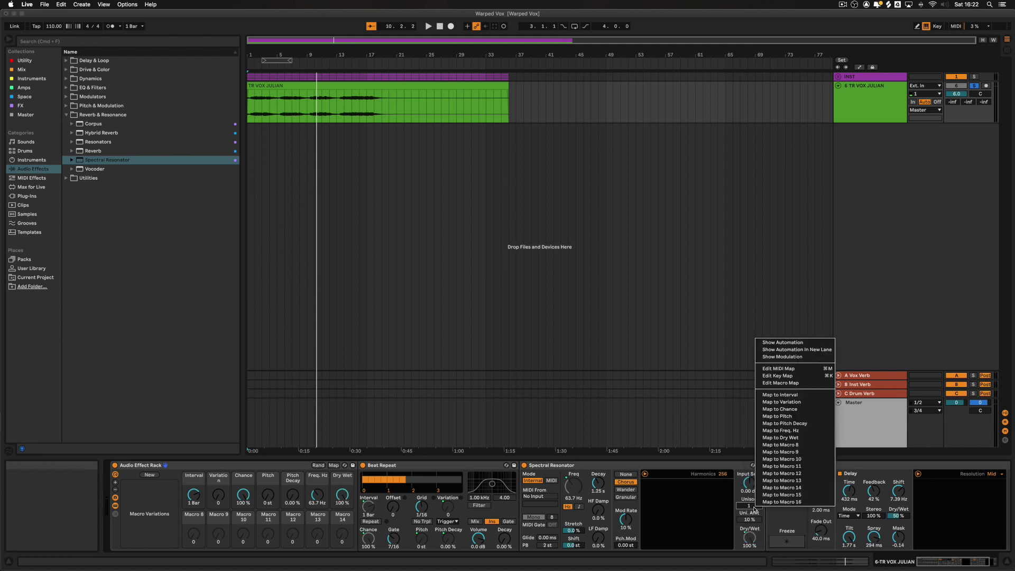
click(803, 448)
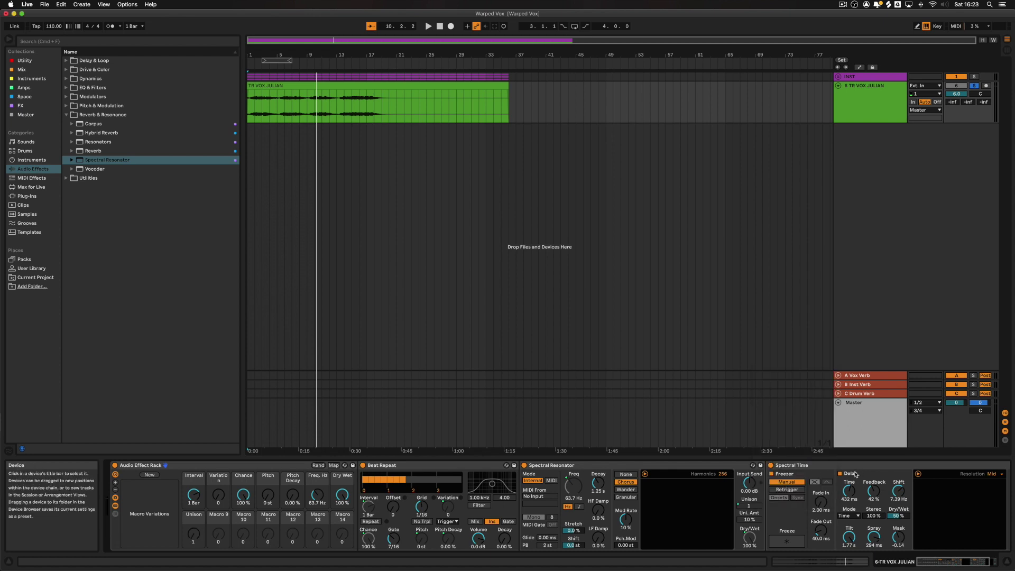
- Map Spectral Time's delay Time, Feedback and Shift to Macros 9, 10 and 11
right_click(848, 491)
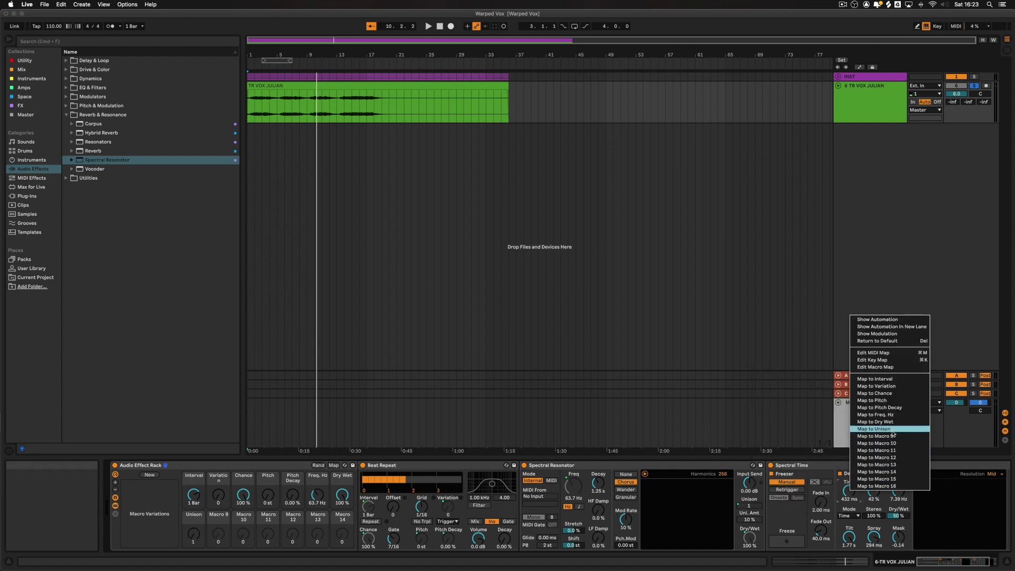
click(894, 437)
right_click(877, 488)
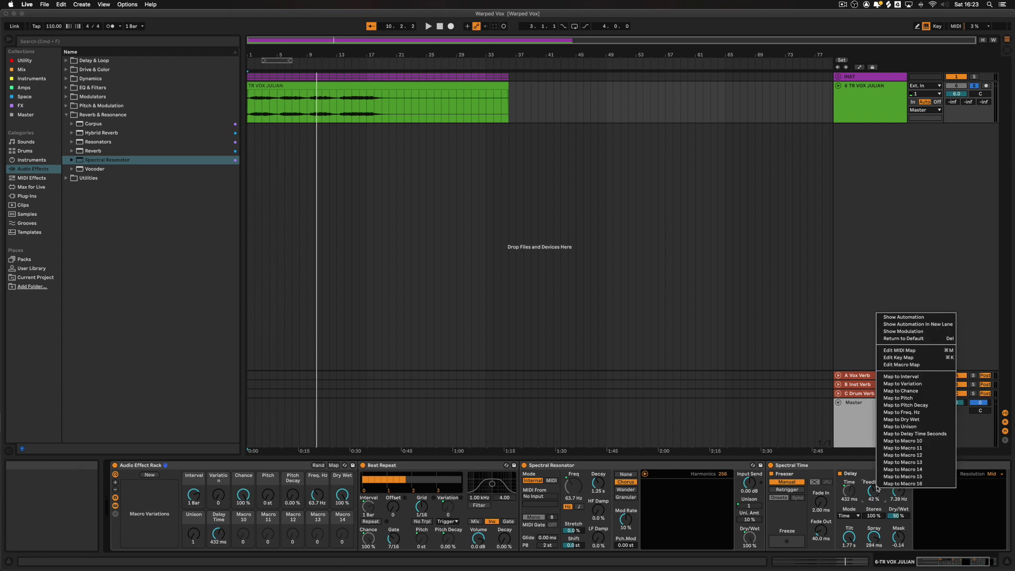
click(923, 441)
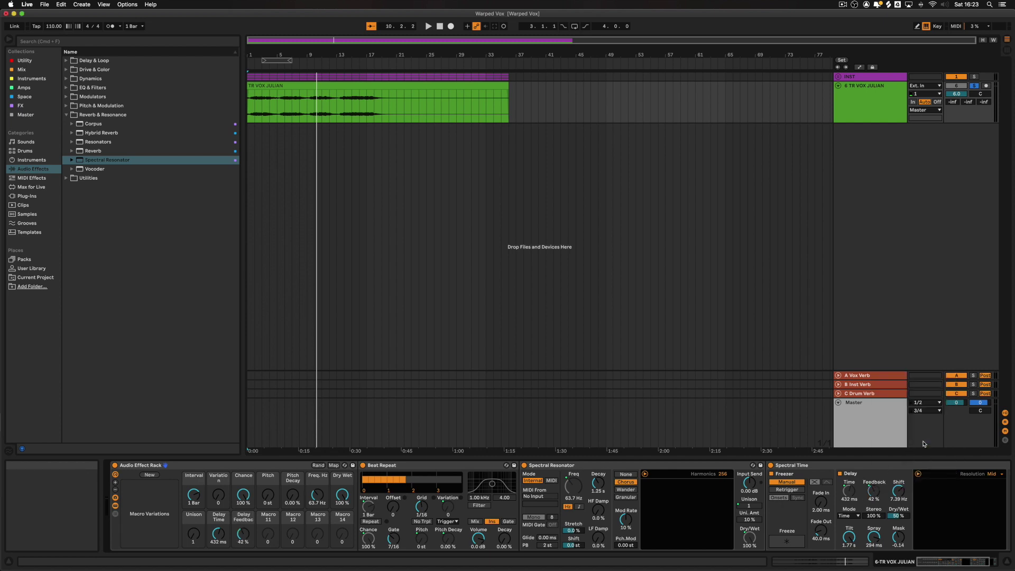
right_click(897, 491)
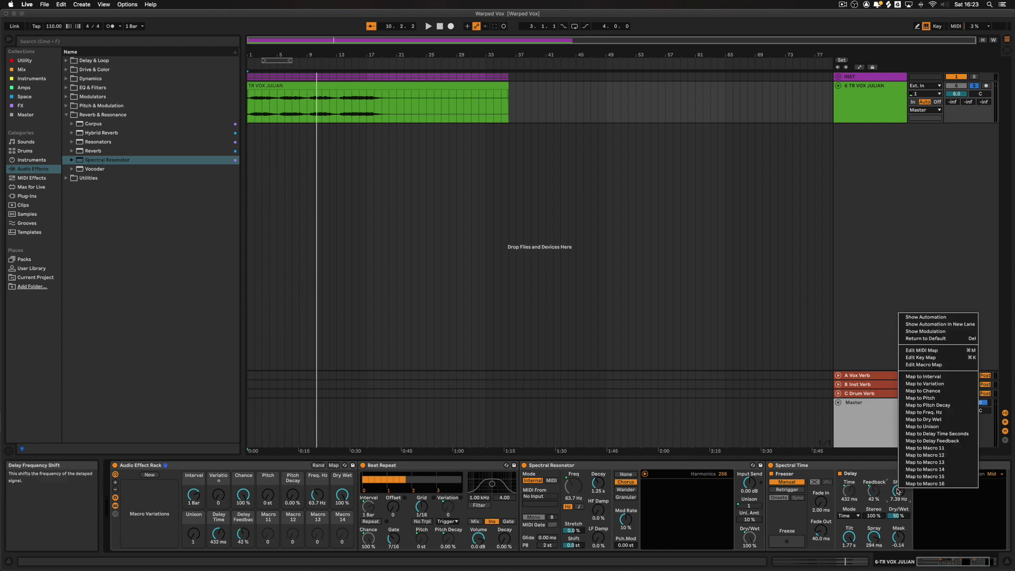
click(924, 447)
- Map Spectral Time's delay Tilt, Spray and Dry/Wet to Macros 12, 13 and 14
right_click(849, 536)
click(901, 502)
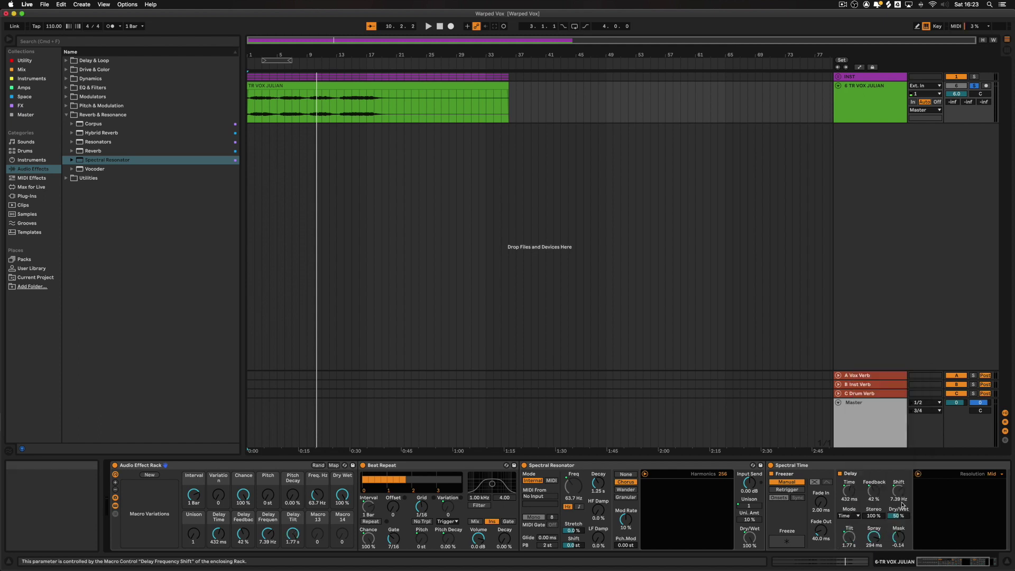
right_click(872, 537)
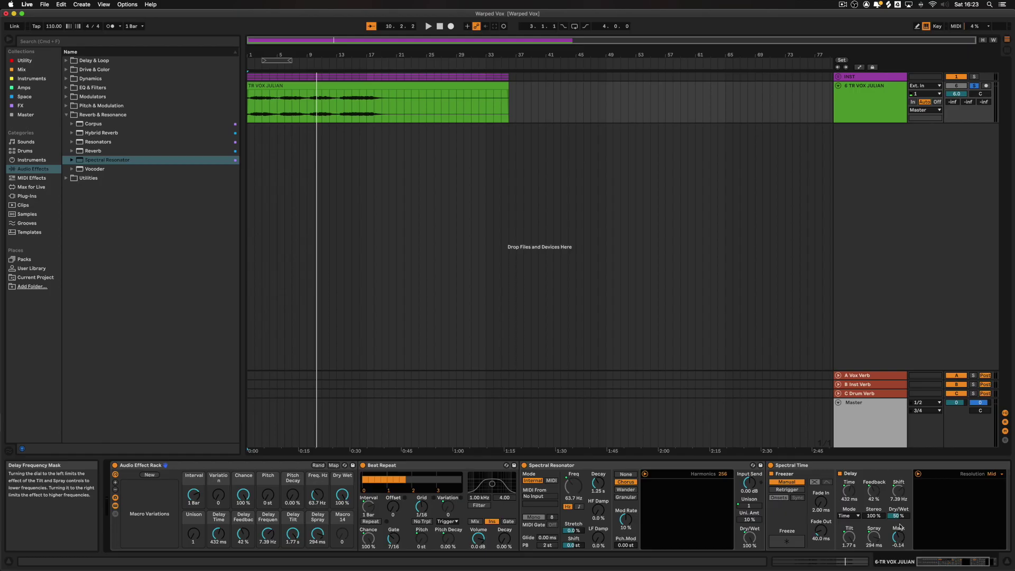
right_click(900, 526)
click(921, 496)
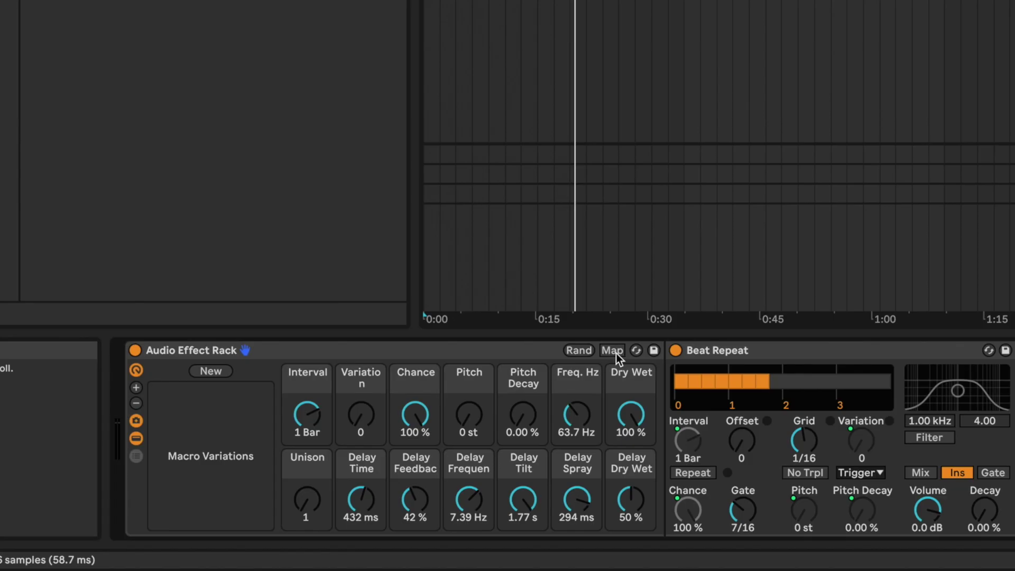
- Randomize all the rack's macro values repeatedly to audition different effect settings on the vocal
click(579, 350)
click(579, 351)
click(579, 351)
click(579, 351)
click(579, 351)
click(579, 351)
click(579, 351)
click(583, 349)
click(582, 349)
click(583, 348)
click(583, 349)
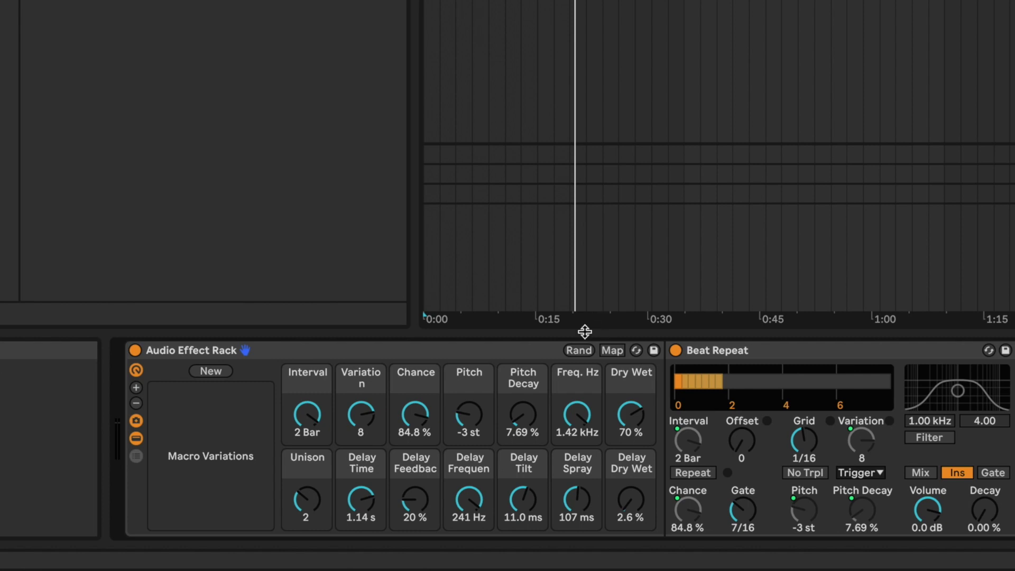
click(582, 350)
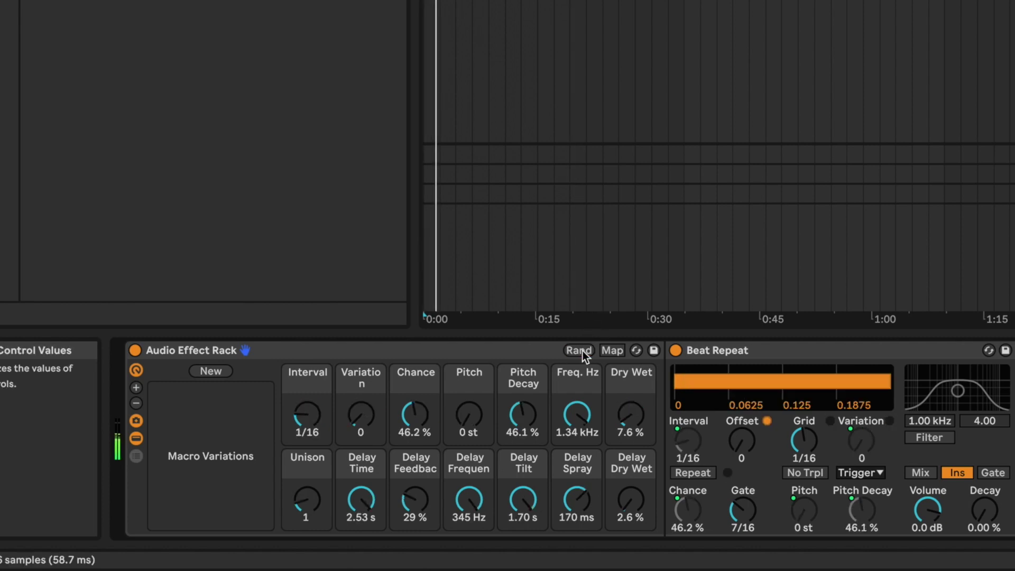
click(582, 350)
click(582, 350)
click(582, 350)
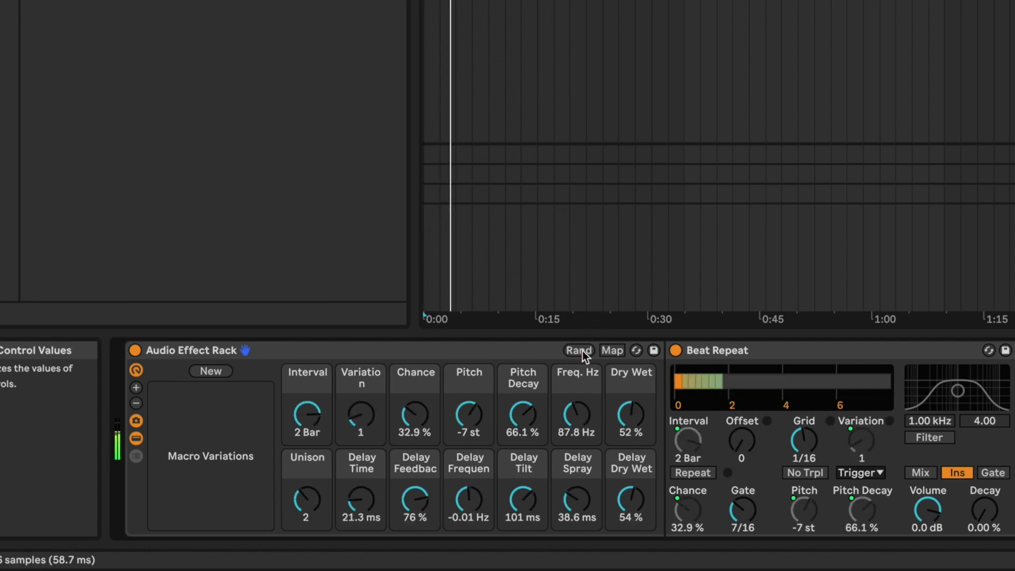
click(582, 351)
click(582, 351)
click(582, 350)
click(582, 350)
click(582, 351)
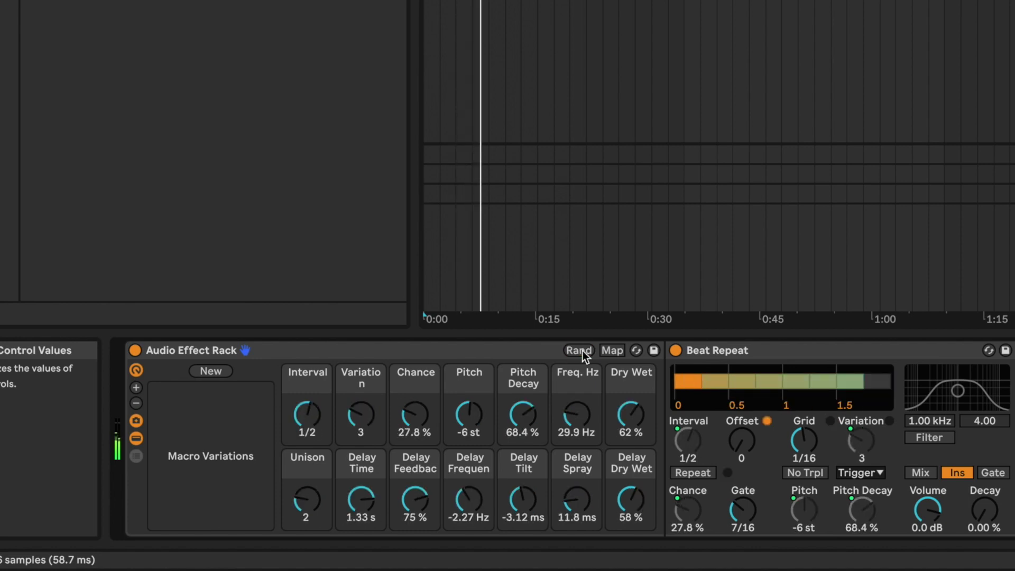
click(582, 351)
click(582, 351)
click(582, 350)
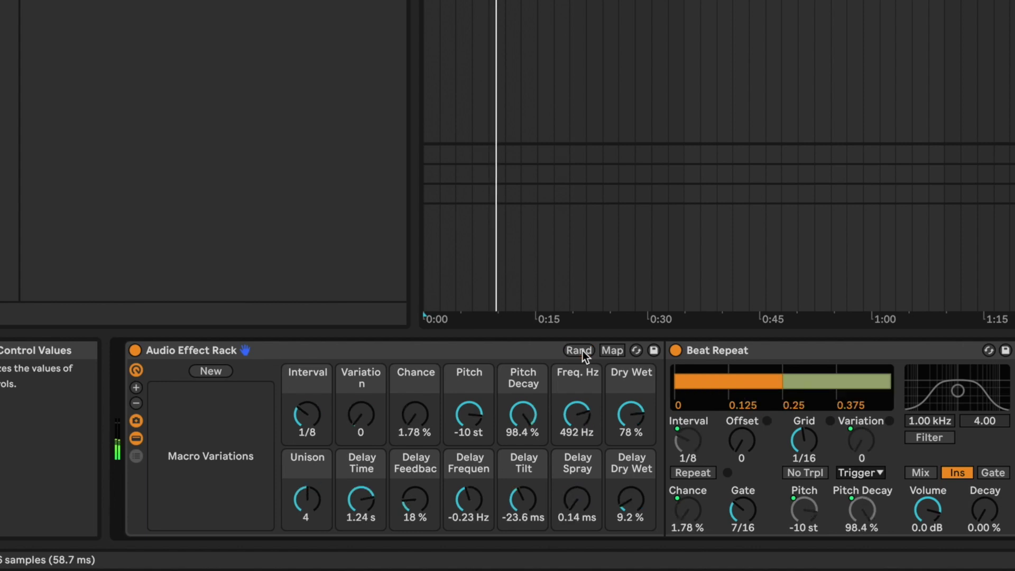
click(582, 350)
click(582, 350)
click(580, 350)
click(581, 351)
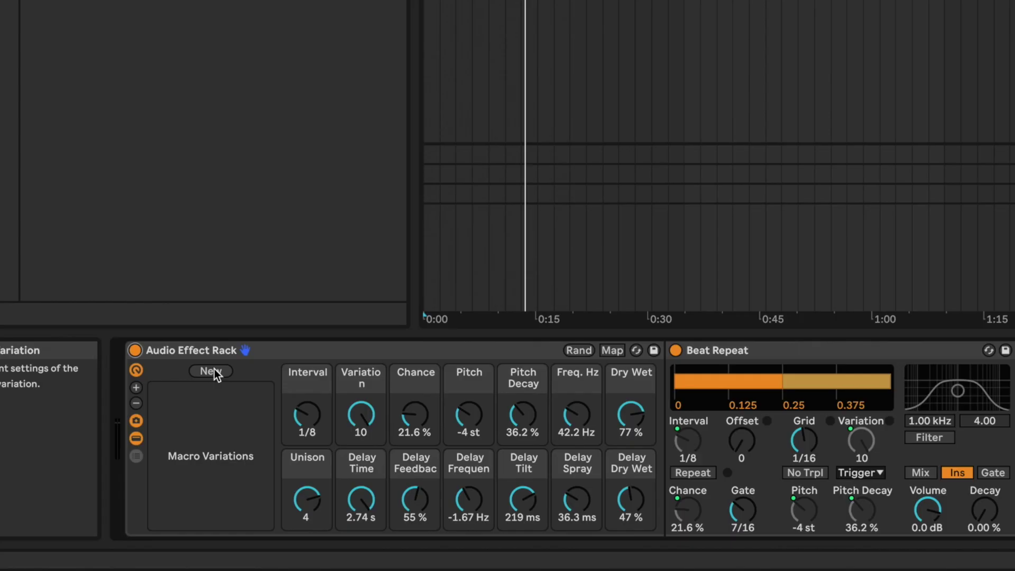
- Store the current randomized macro values as the rack's first macro variation
click(213, 369)
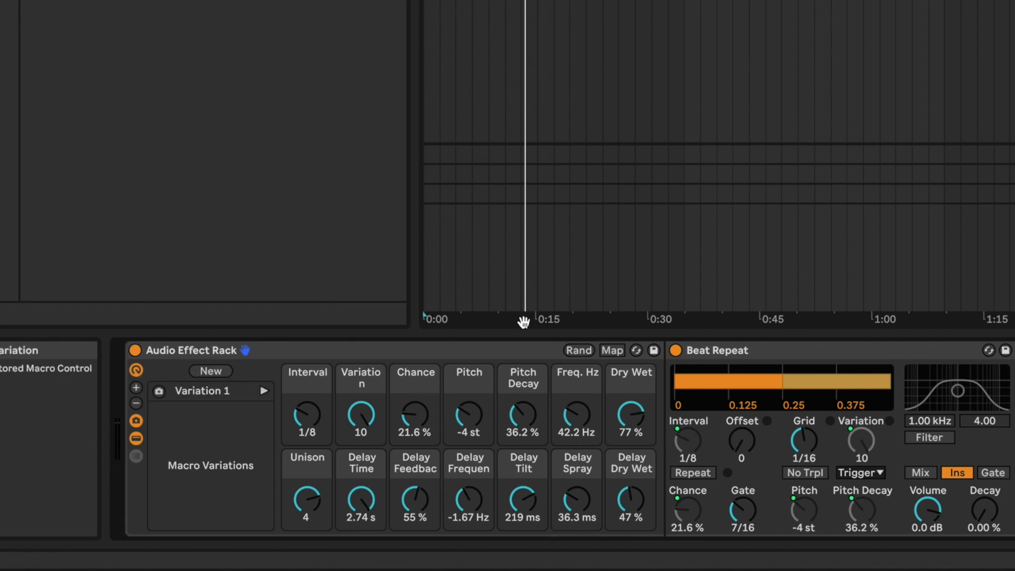
click(165, 388)
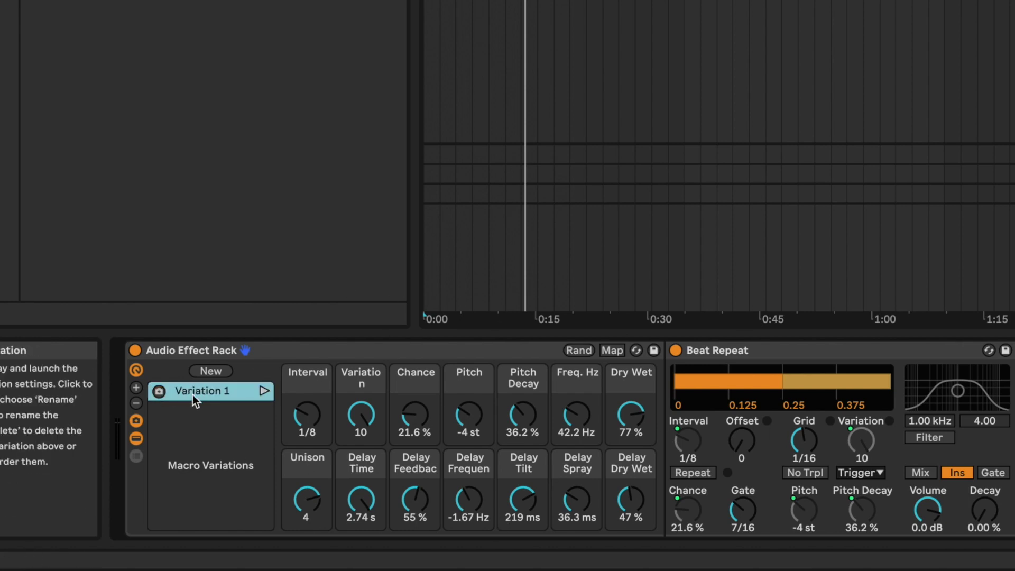
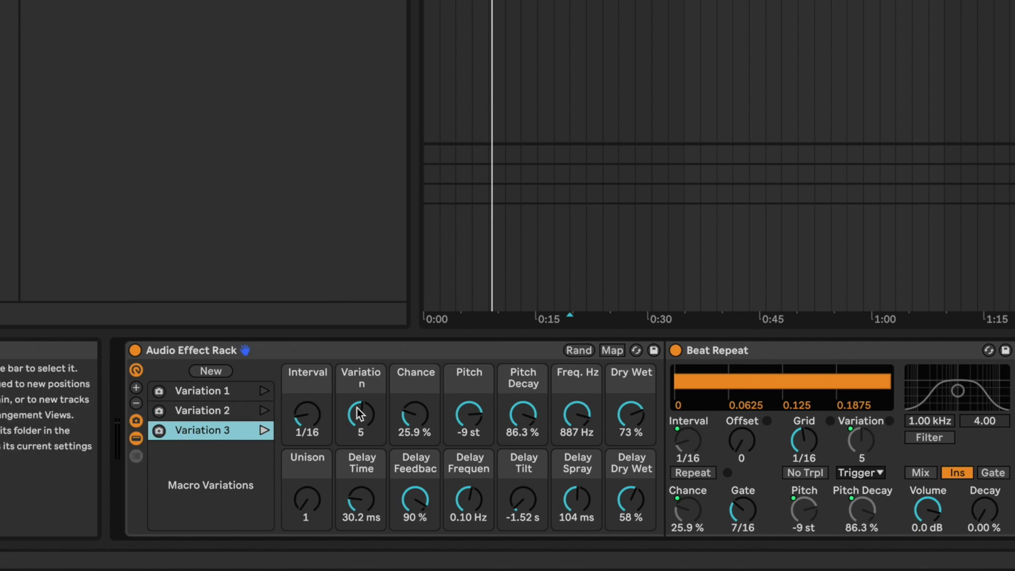
- Launch the three stored macro variations in alternation to compare their macro settings, ending on Variation 3
click(263, 391)
click(262, 411)
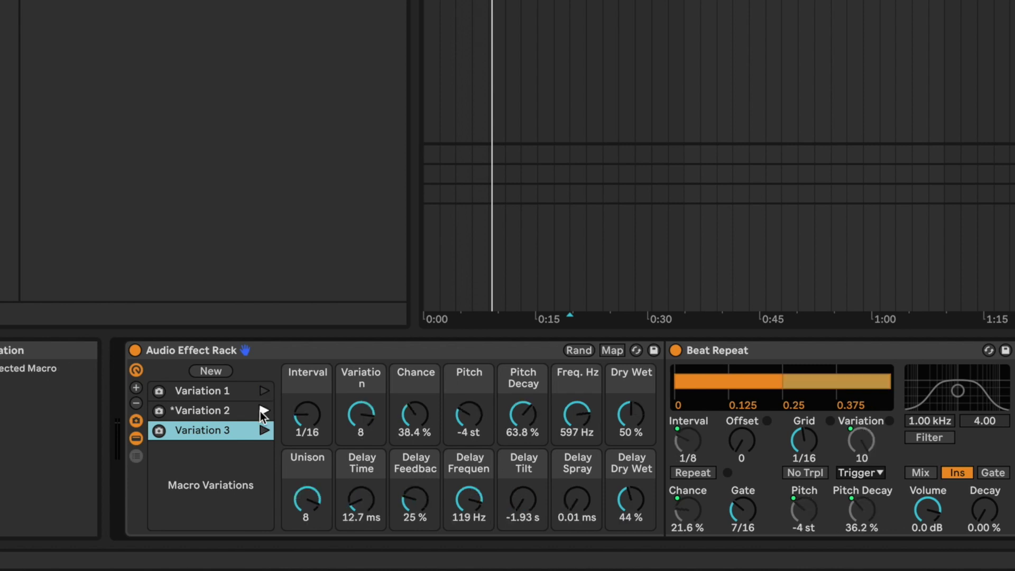
click(264, 429)
click(267, 410)
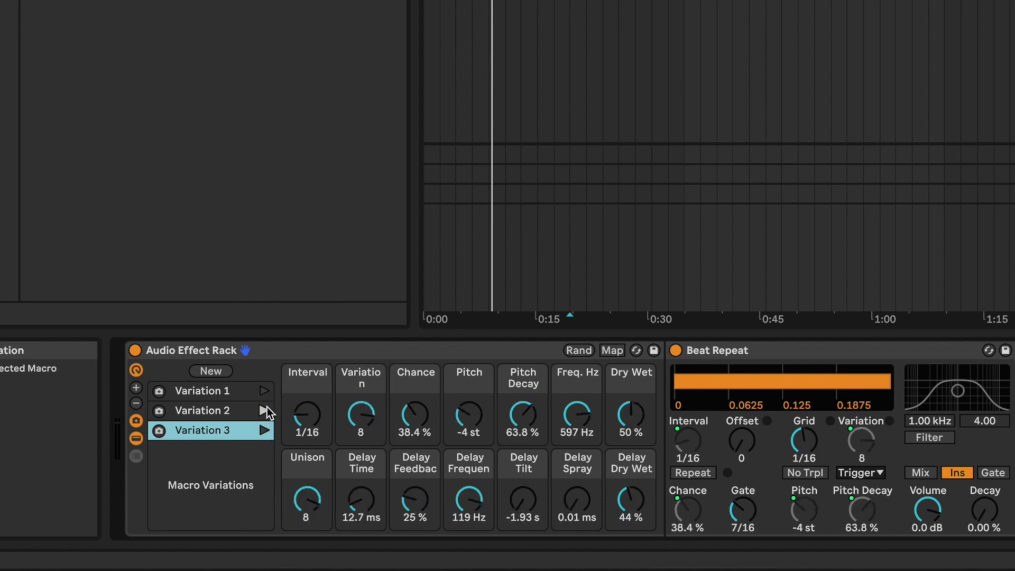
click(265, 391)
click(262, 411)
click(261, 429)
click(263, 410)
click(264, 391)
click(262, 429)
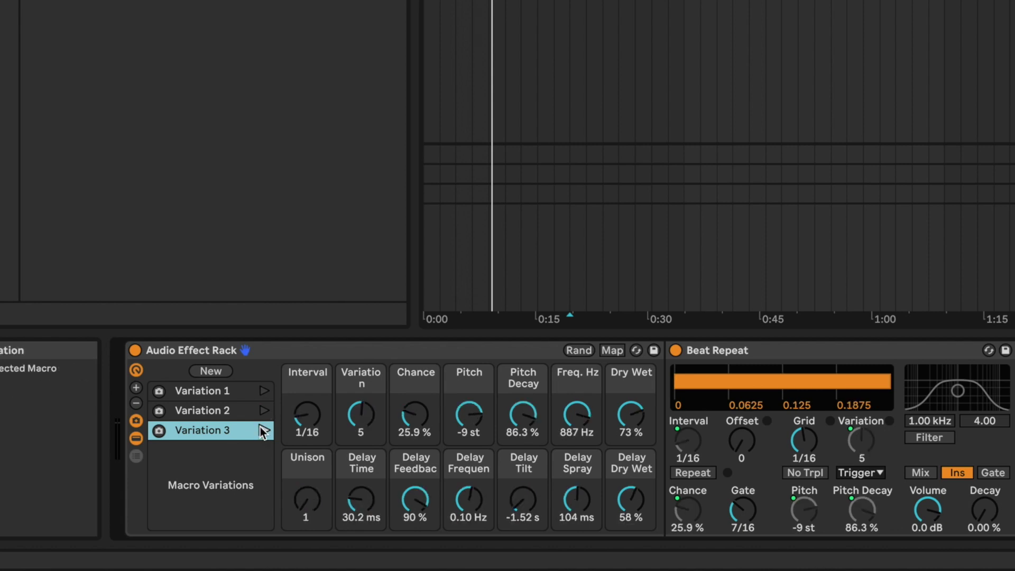
- Add a fourth macro variation and overwrite it with freshly randomized macro values
click(210, 373)
click(203, 450)
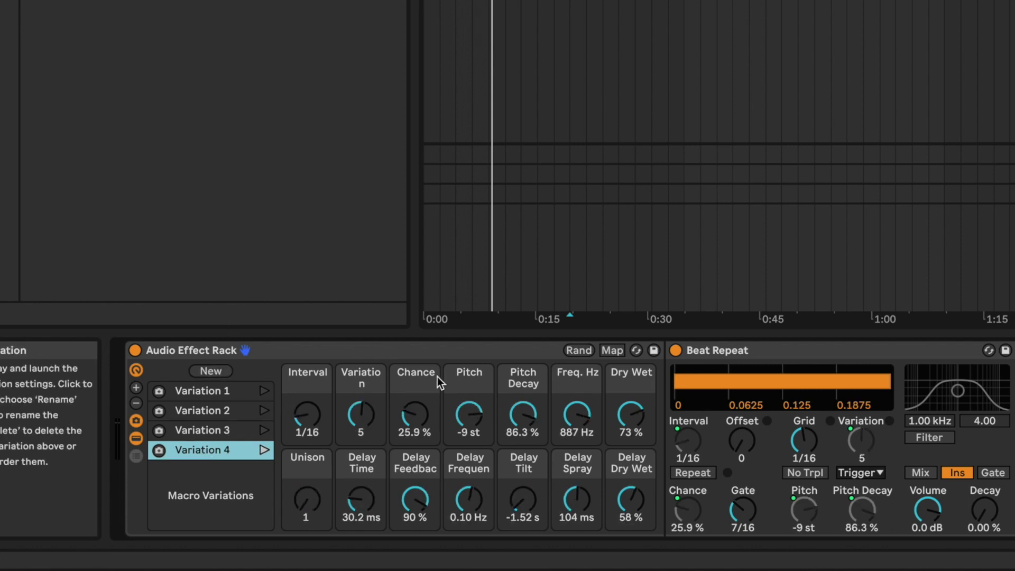
click(572, 351)
click(158, 450)
- Add a fifth macro variation and overwrite it with a new set of randomized values
click(211, 371)
click(193, 472)
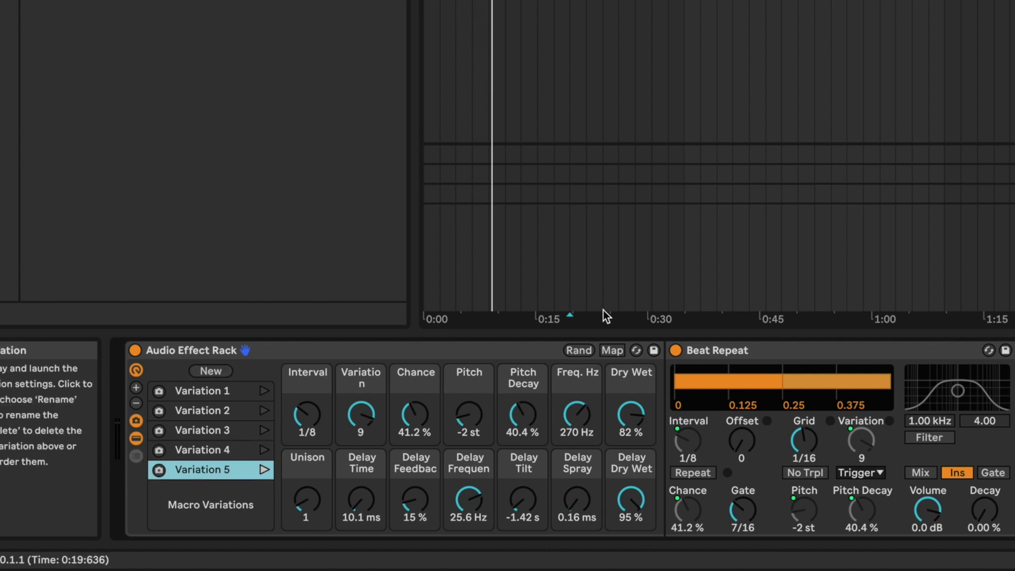
click(582, 350)
click(157, 469)
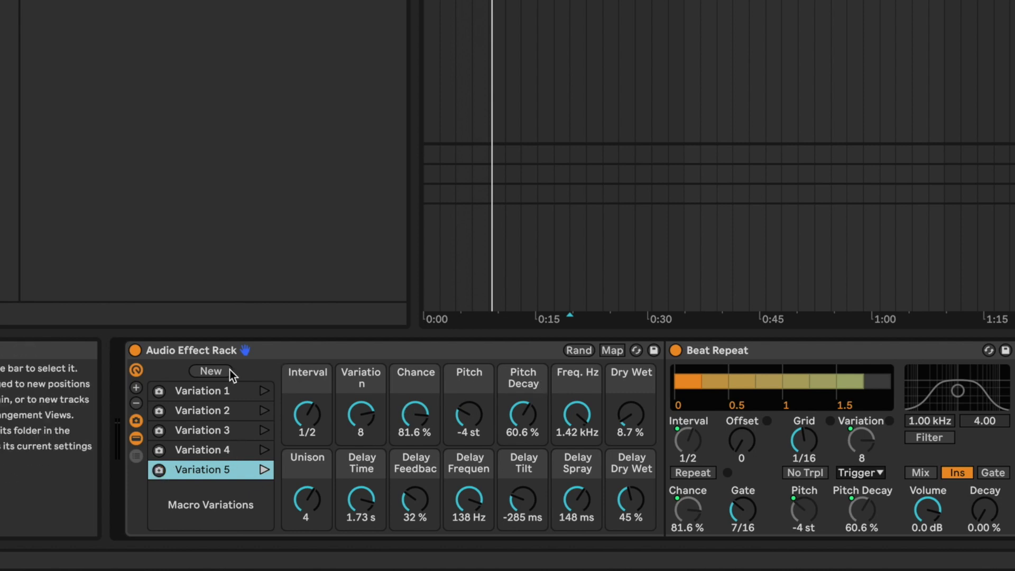
- Add a sixth macro variation, select it and randomize the macro values again
click(209, 373)
click(204, 490)
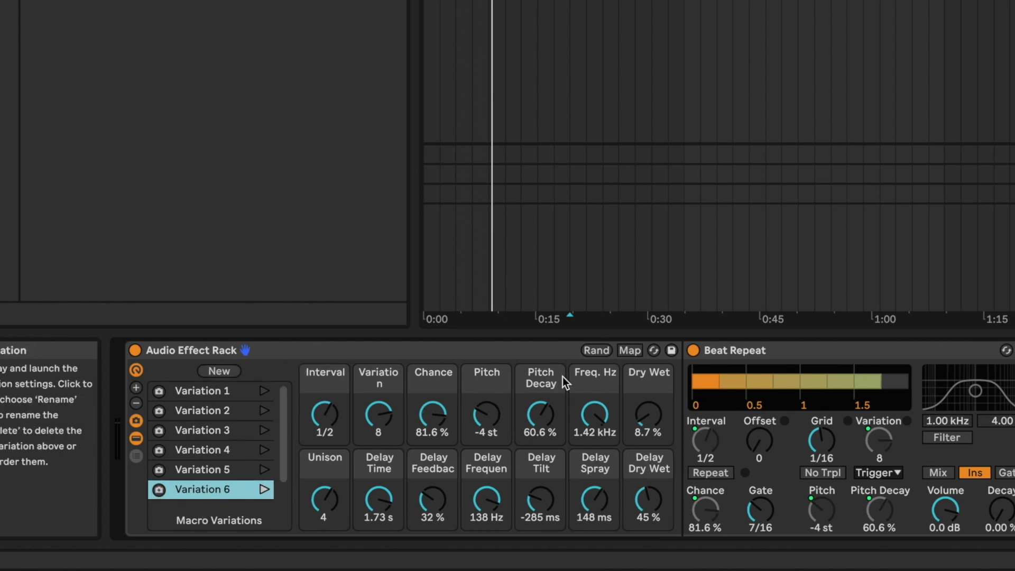
click(593, 350)
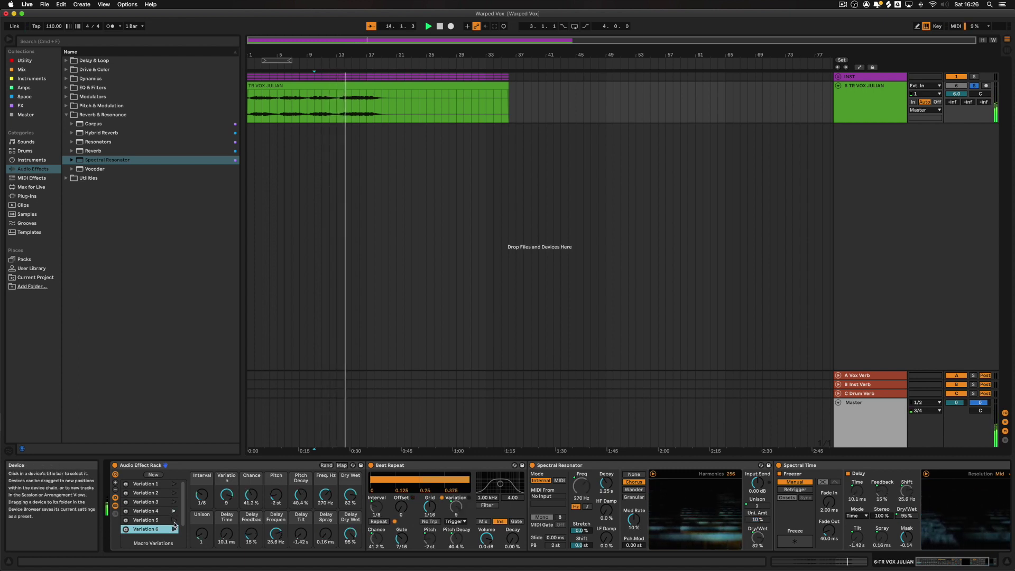
- Launch various stored macro variations during playback to hear how each one changes the vocal
click(173, 528)
click(174, 492)
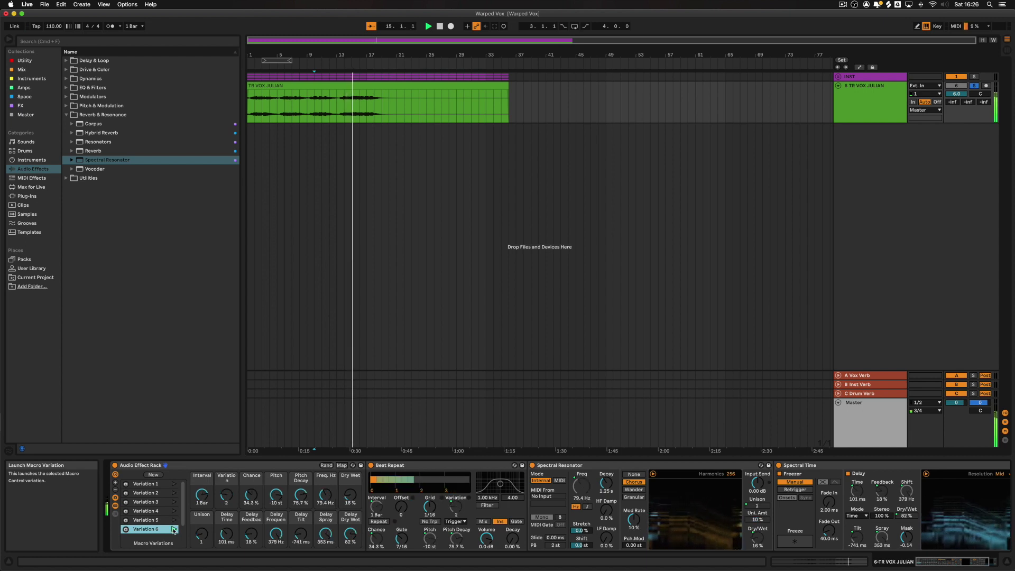
click(174, 493)
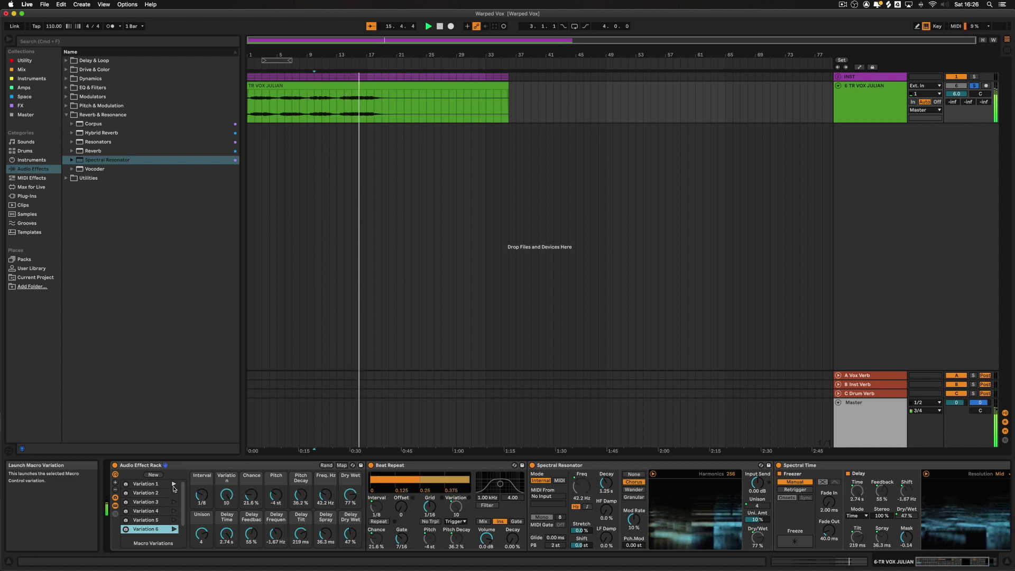
click(174, 501)
click(174, 520)
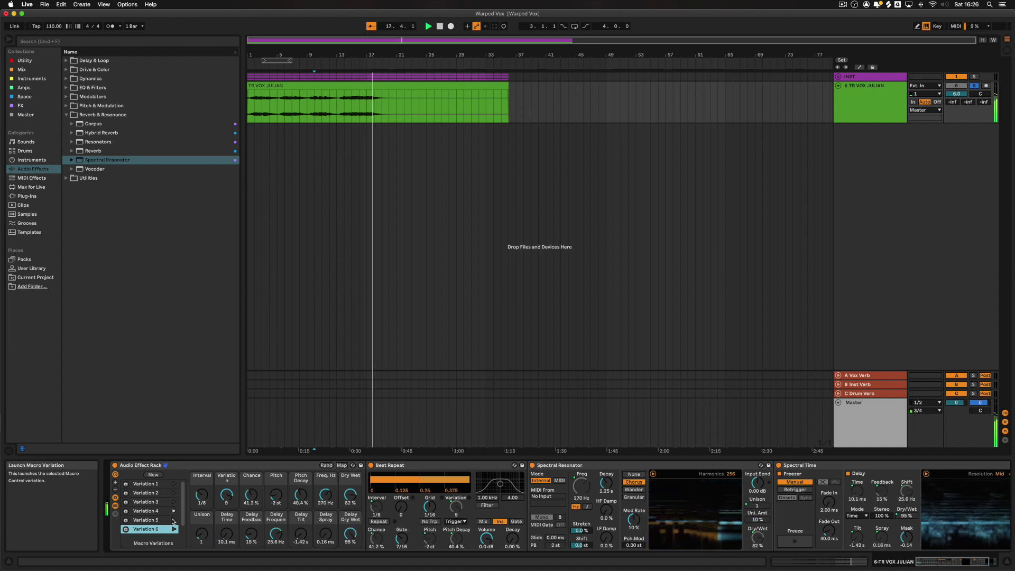
click(174, 529)
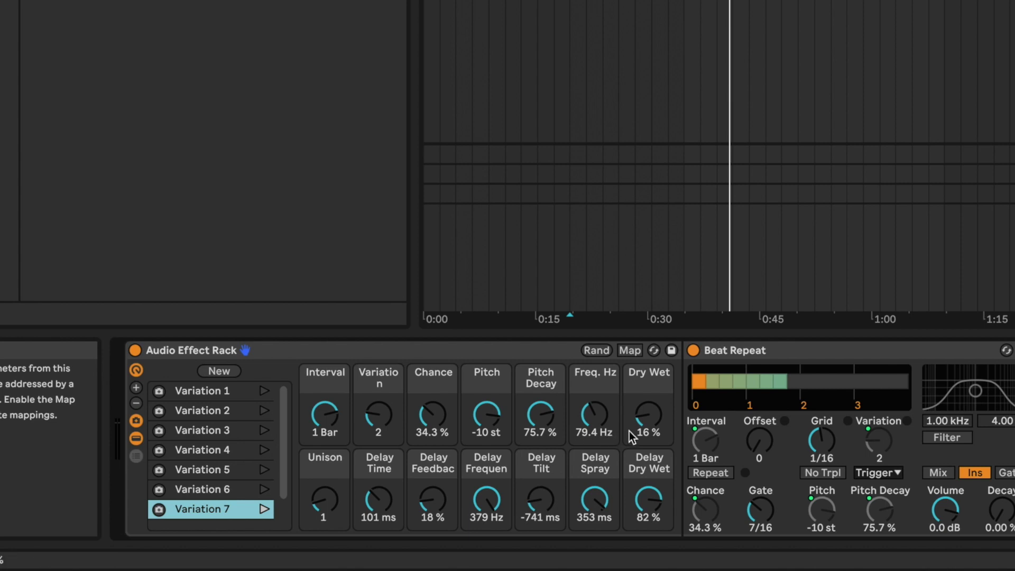
- Set the Dry Wet and Delay Dry Wet macros to 0 % and audition the vocal
drag(629, 430, 643, 497)
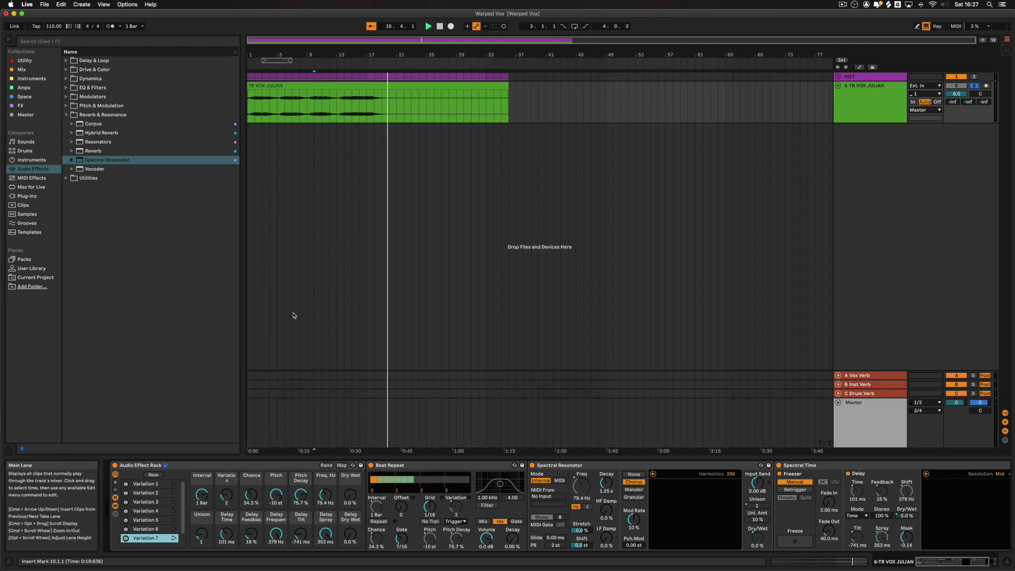
key(space)
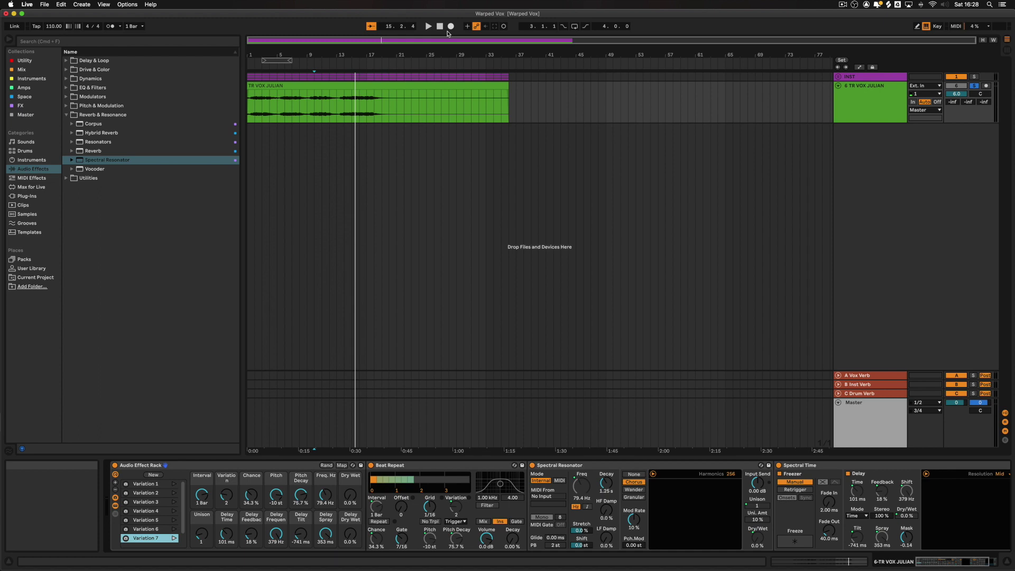
- Record an arrangement automation pass from bar 1 while launching different stored Macro Variations of the vocal's Audio Effect Rack
click(450, 27)
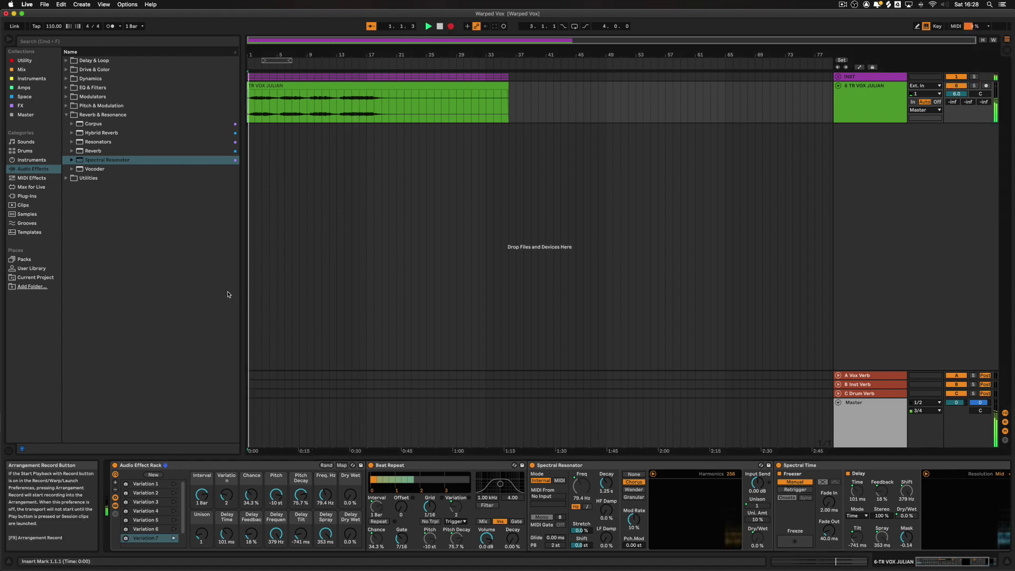
click(173, 494)
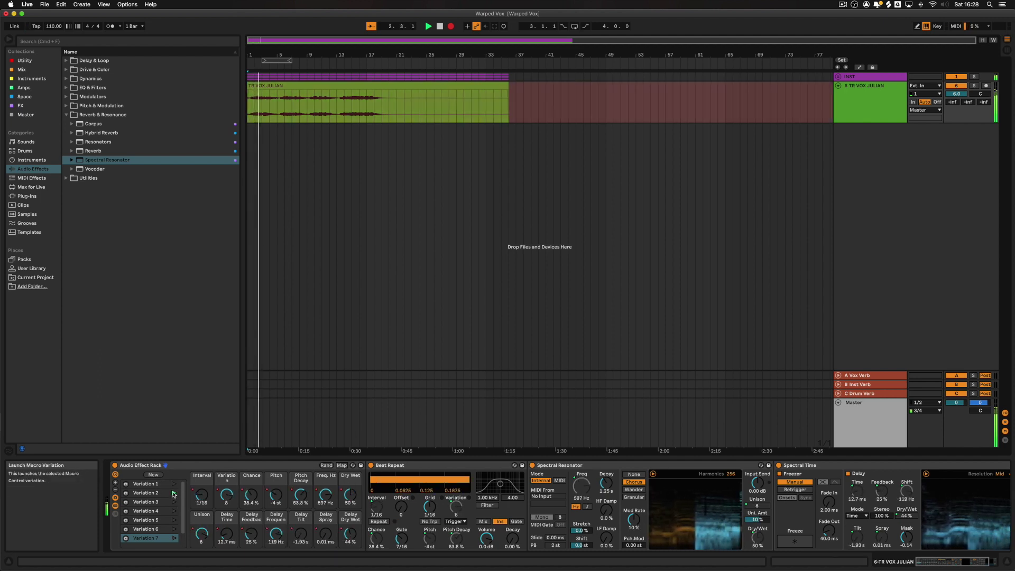
click(174, 512)
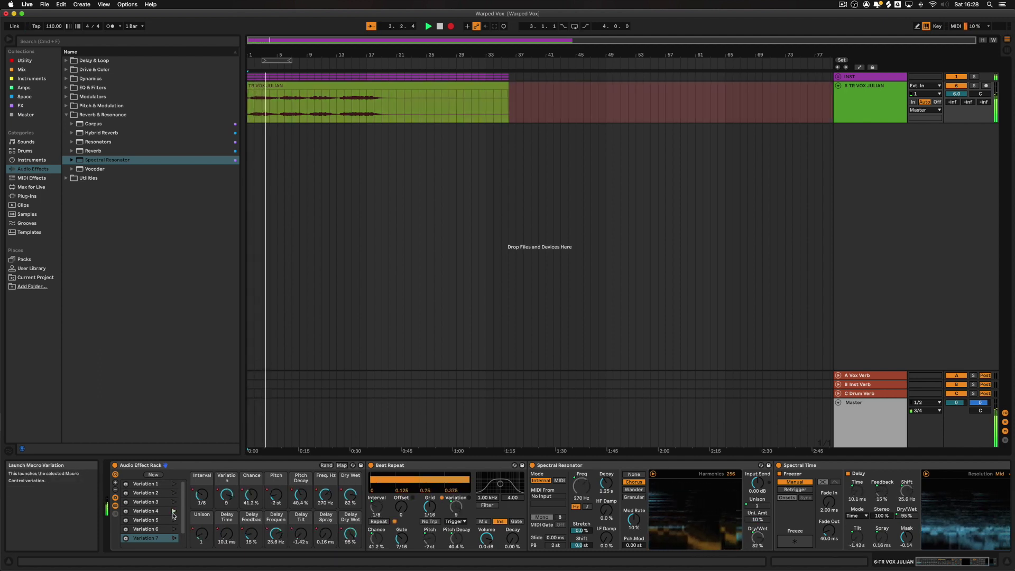
click(174, 493)
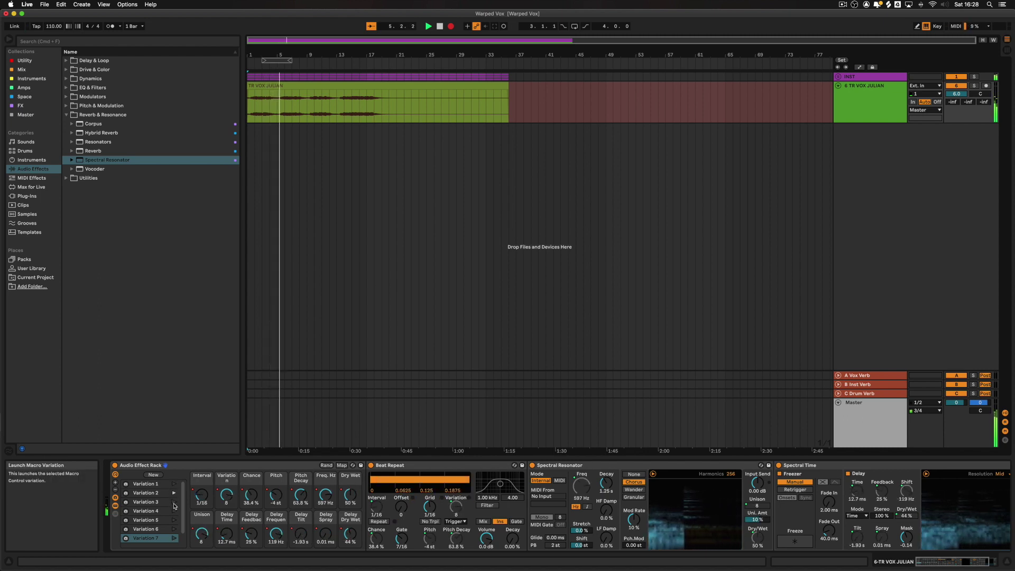
click(175, 512)
click(174, 538)
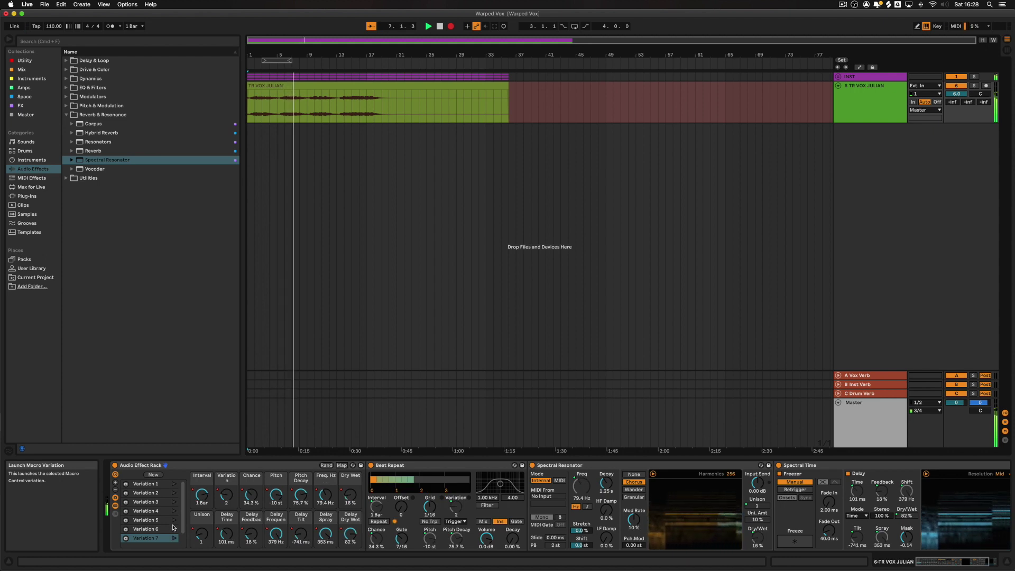
click(174, 511)
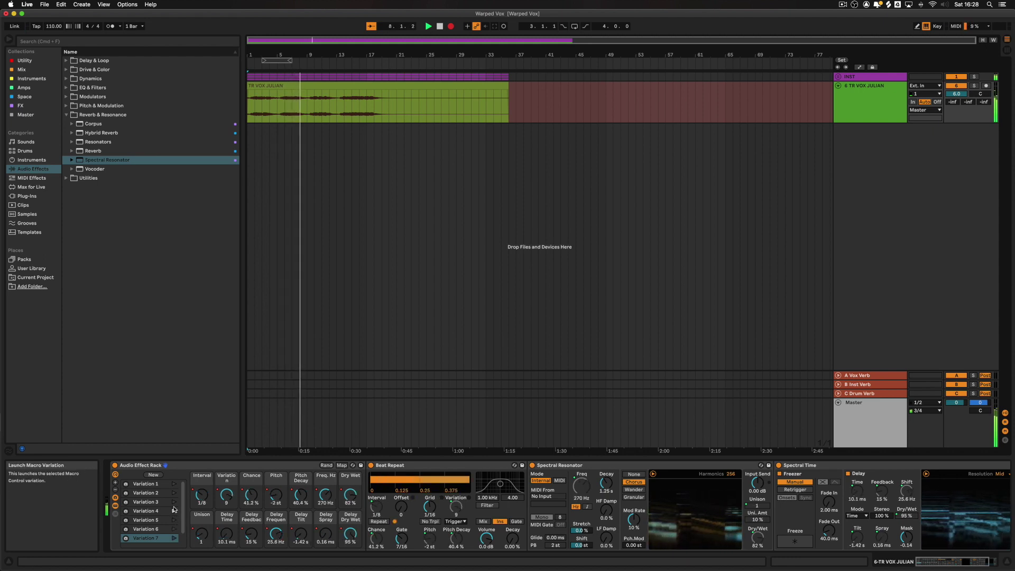
click(174, 484)
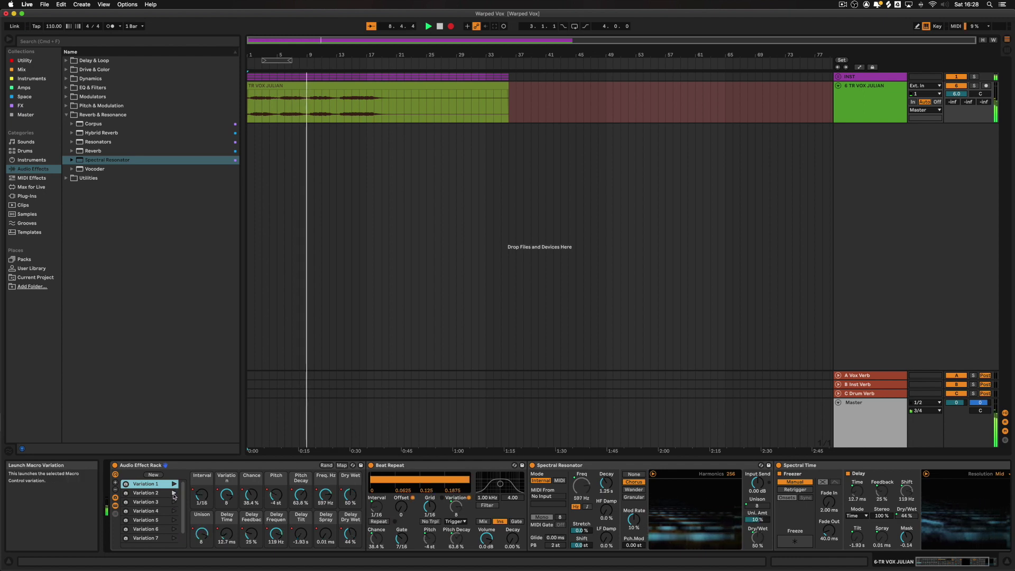
click(175, 510)
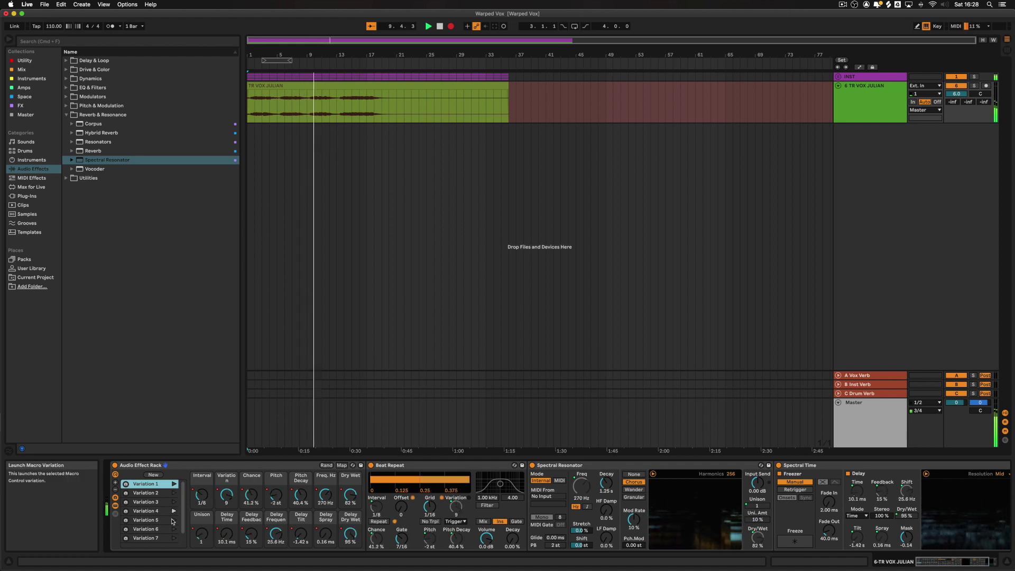
click(173, 538)
click(174, 538)
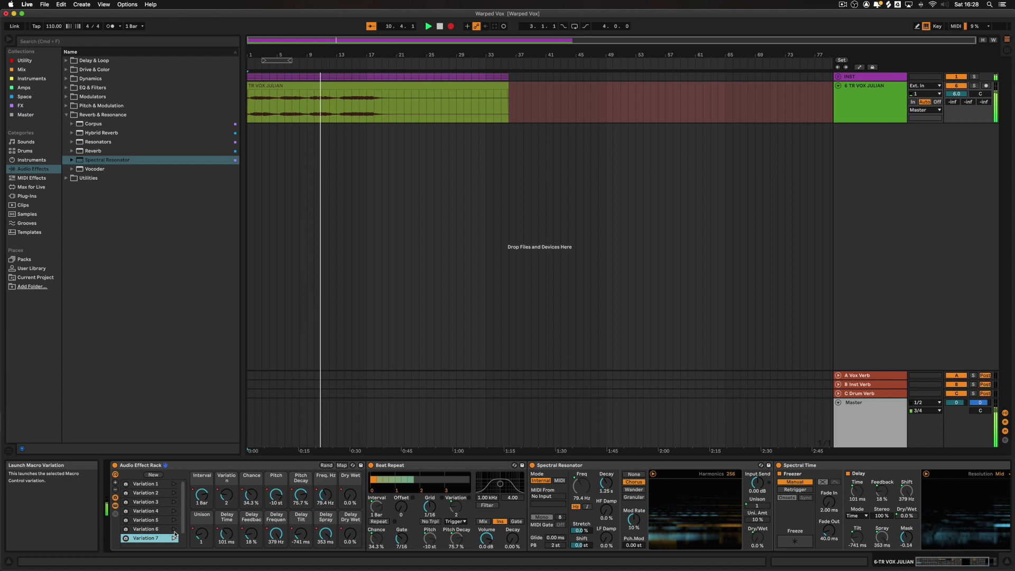
click(174, 520)
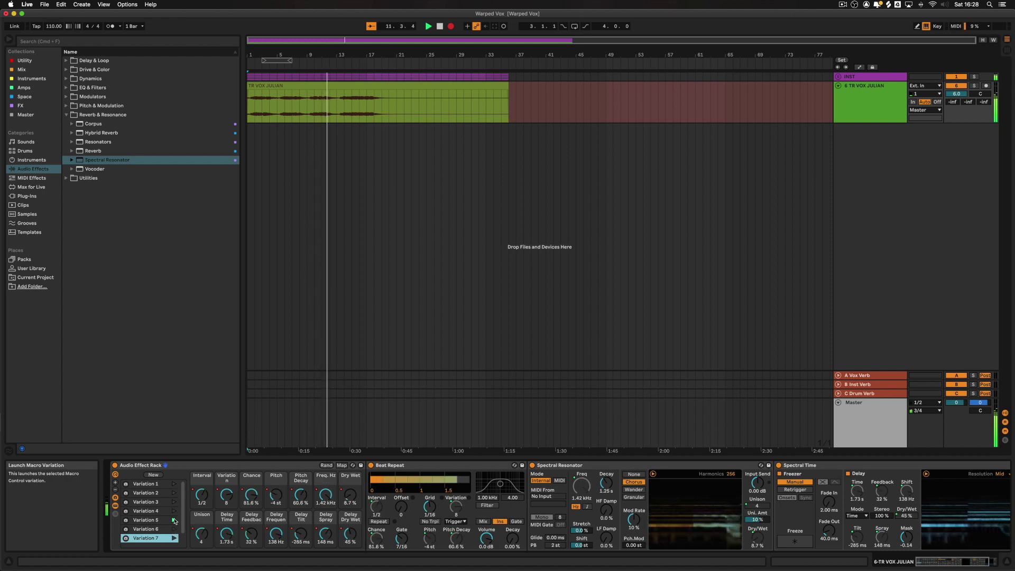
click(174, 484)
click(174, 494)
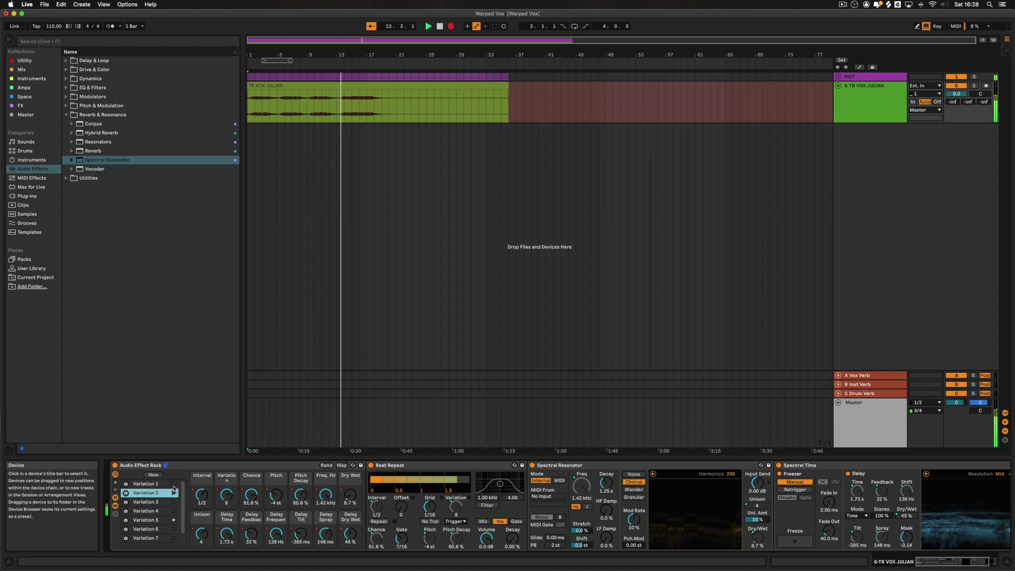
click(175, 502)
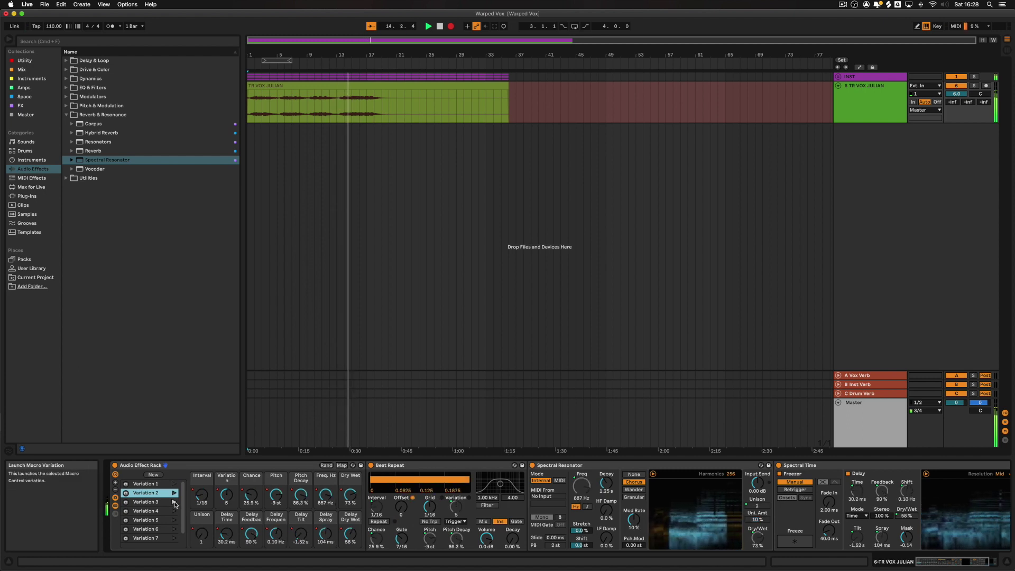
click(174, 538)
click(174, 529)
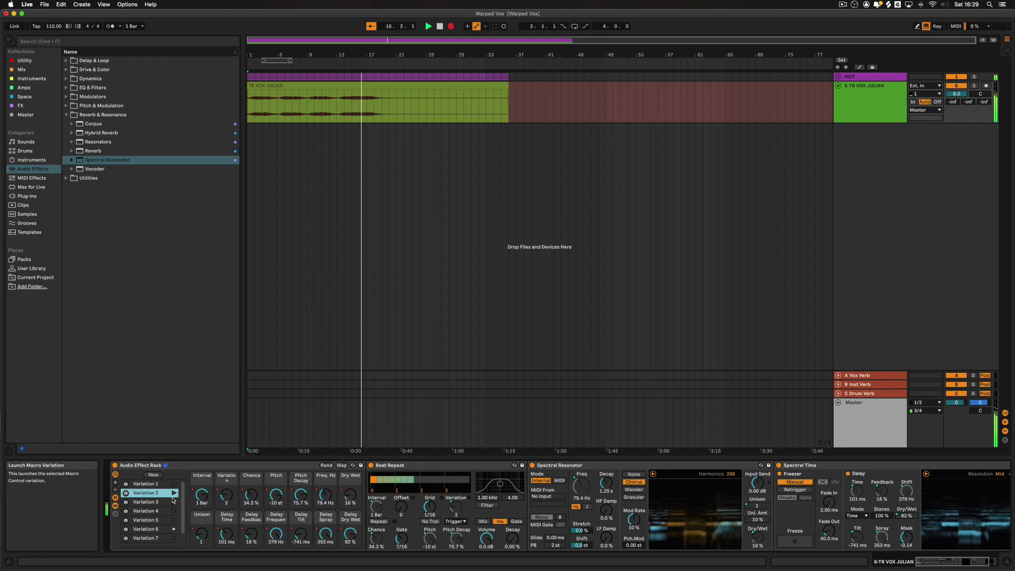
click(174, 484)
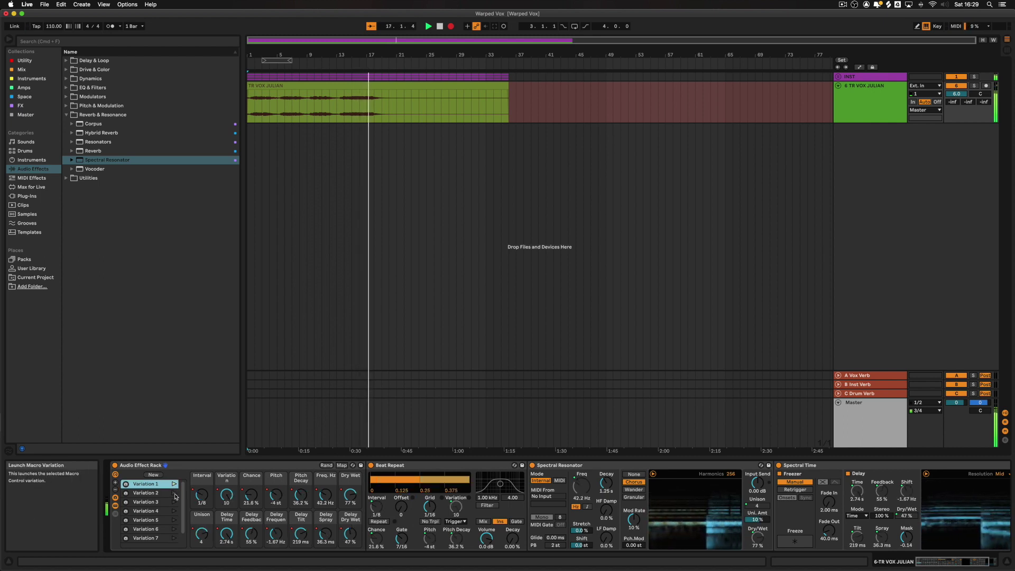
click(174, 493)
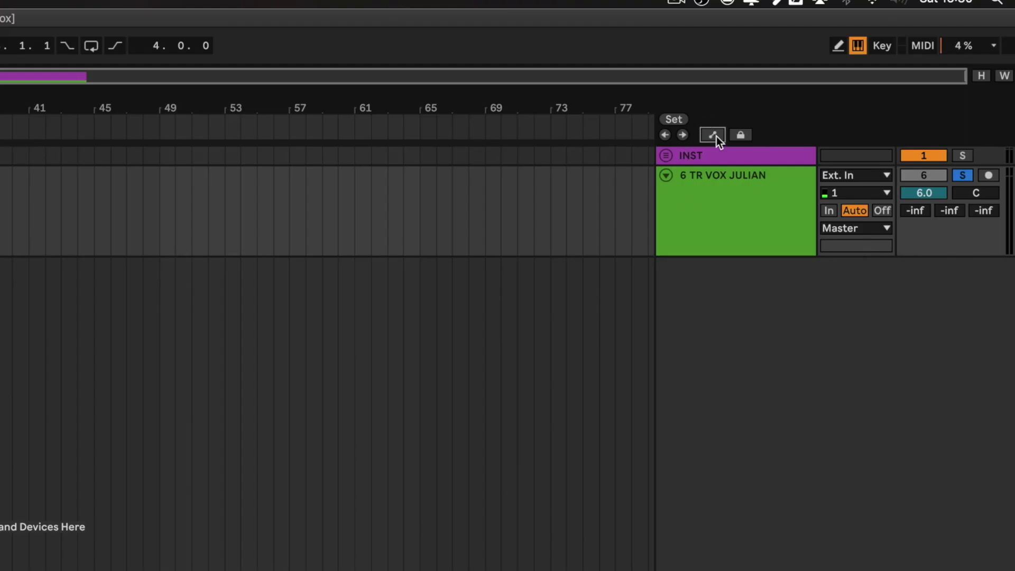
- Show the automation lanes and inspect the recorded automation of different rack macros on the vocal track
click(714, 136)
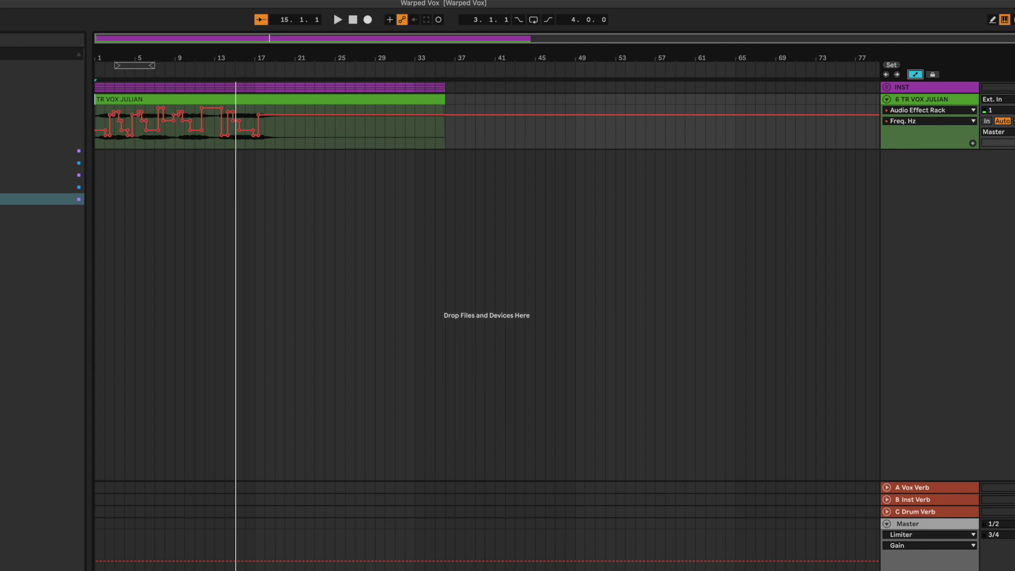
click(972, 121)
click(919, 215)
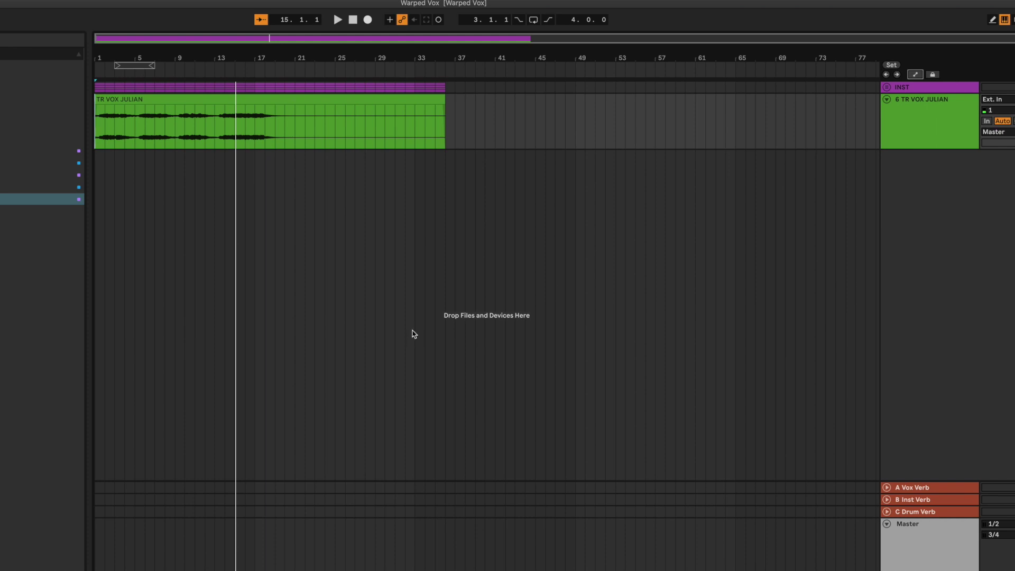
- Duplicate the vocal track and delete all the effect devices from the copy
click(897, 140)
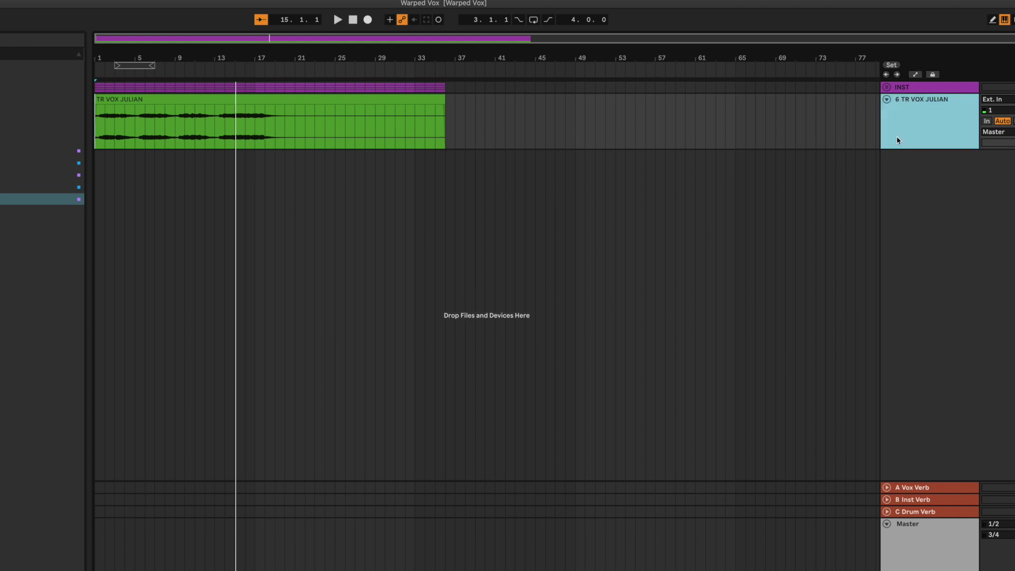
key(super+d)
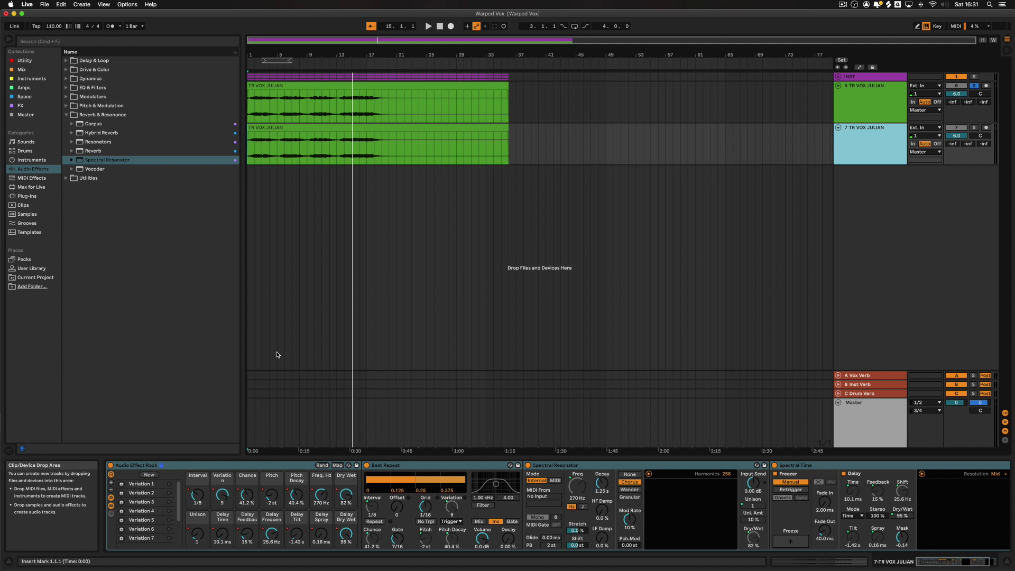
click(212, 465)
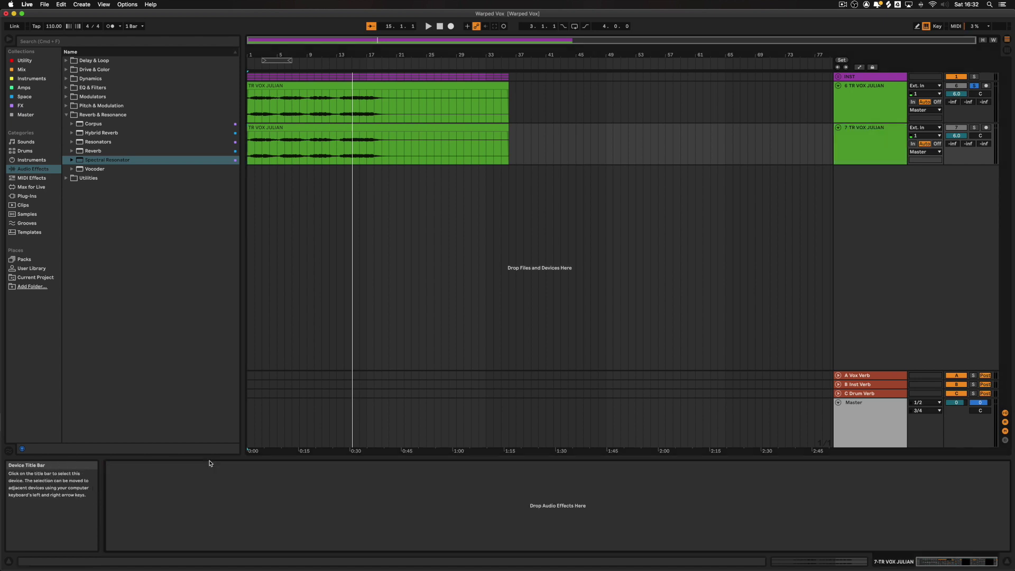
- Rename the effected vocal track CRAZY and the dry duplicate VOX
click(884, 96)
key(super+r)
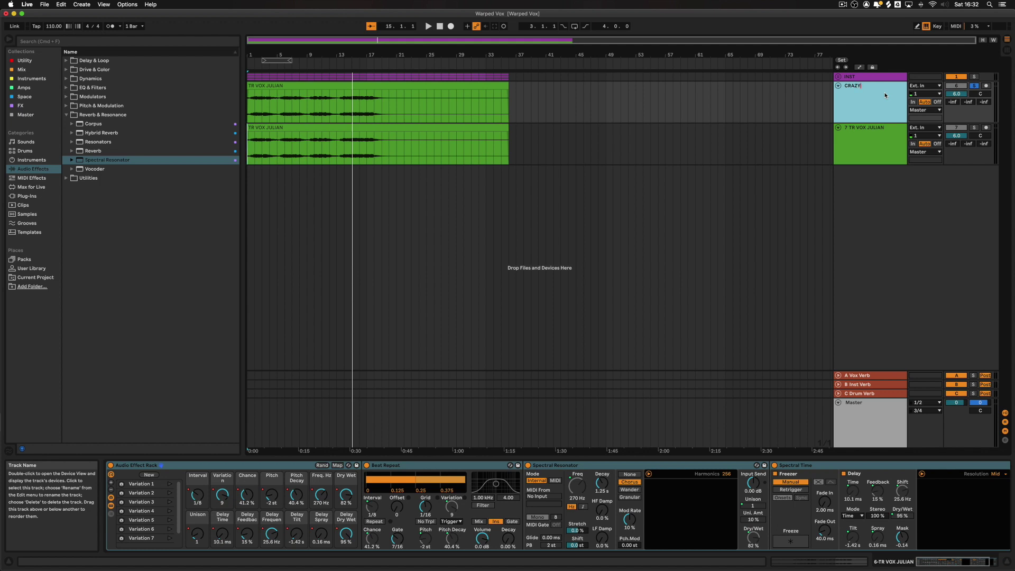
key(Tab)
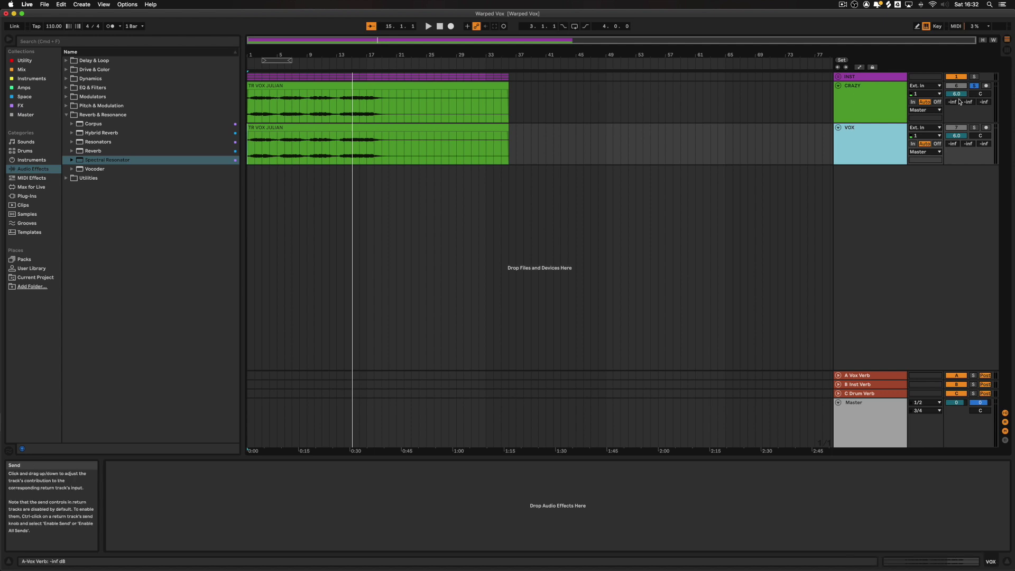
- Balance both vocal tracks during playback, setting the CRAZY volume to about 2.5 dB and VOX to about 0.9 dB
drag(956, 135, 957, 154)
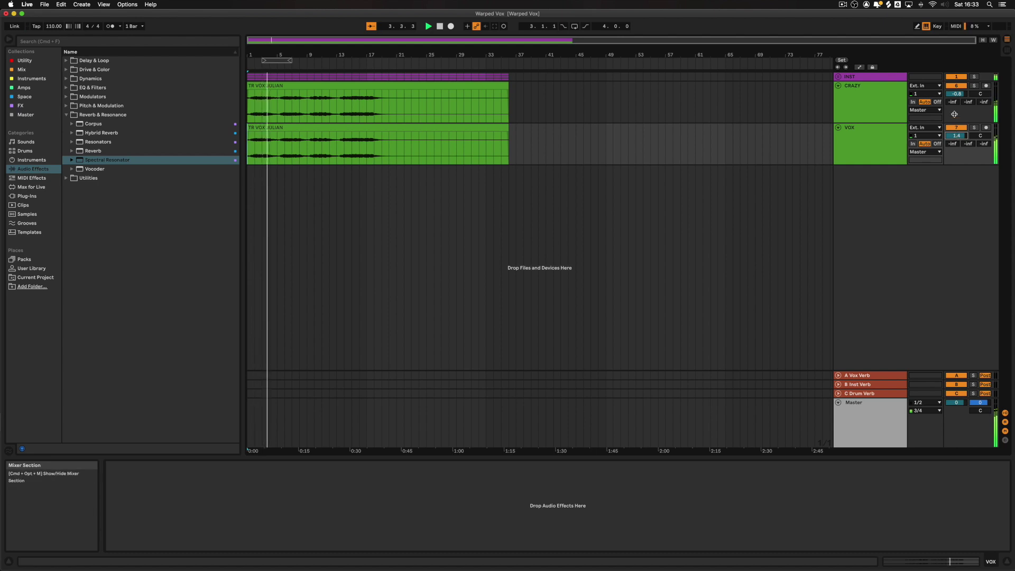
drag(956, 98, 955, 96)
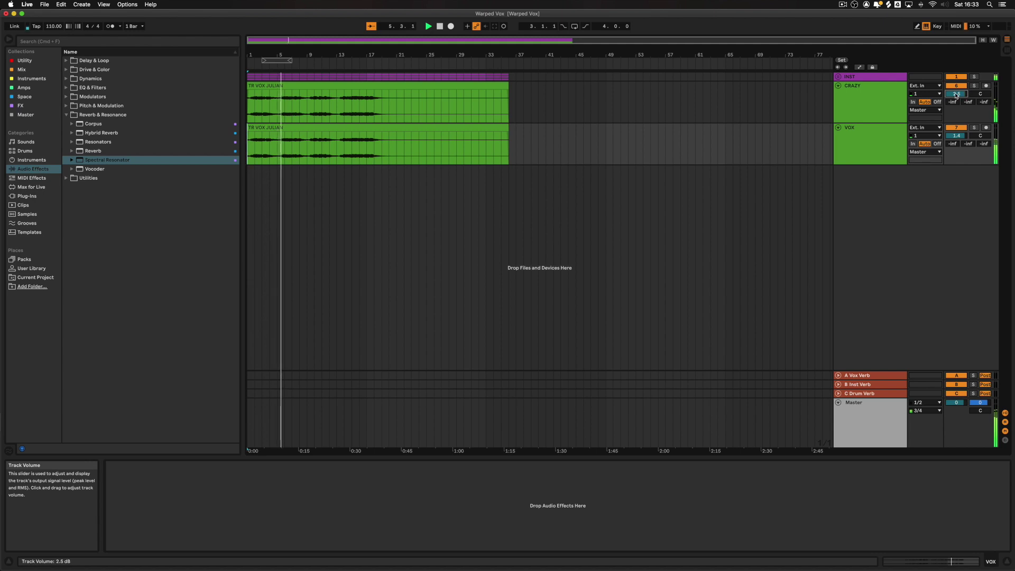
drag(957, 135, 957, 135)
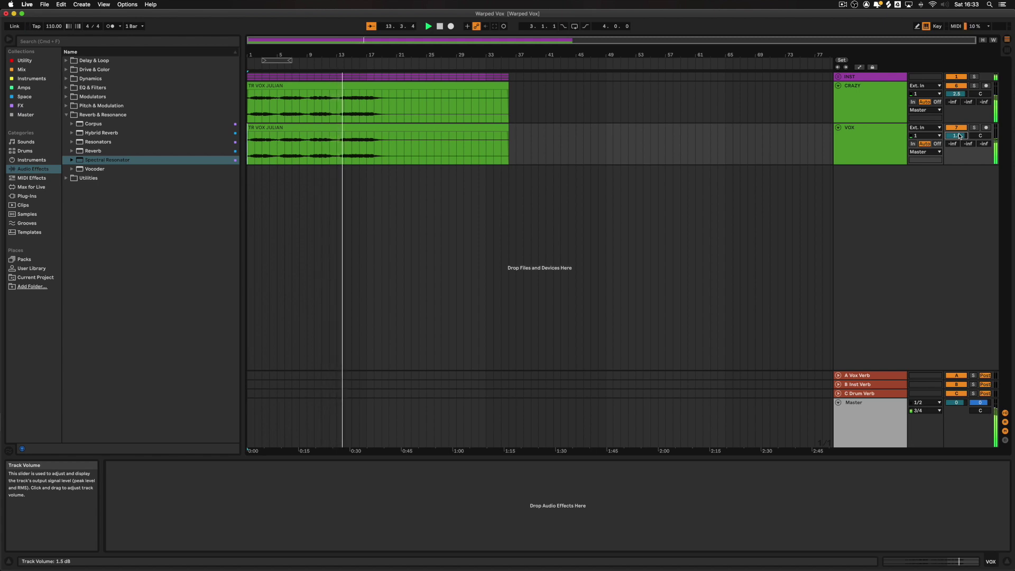
scroll(960, 139, down, 6)
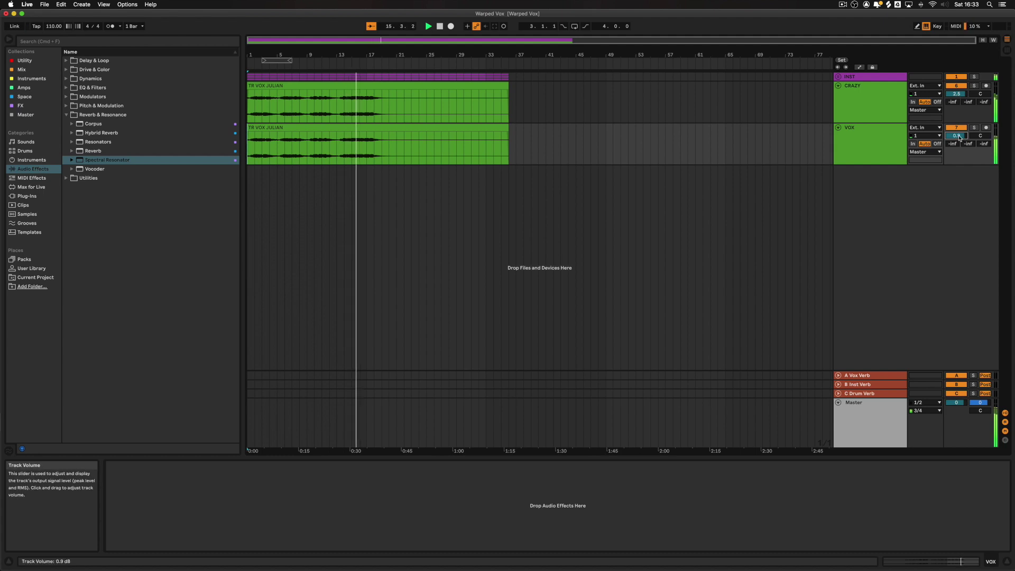